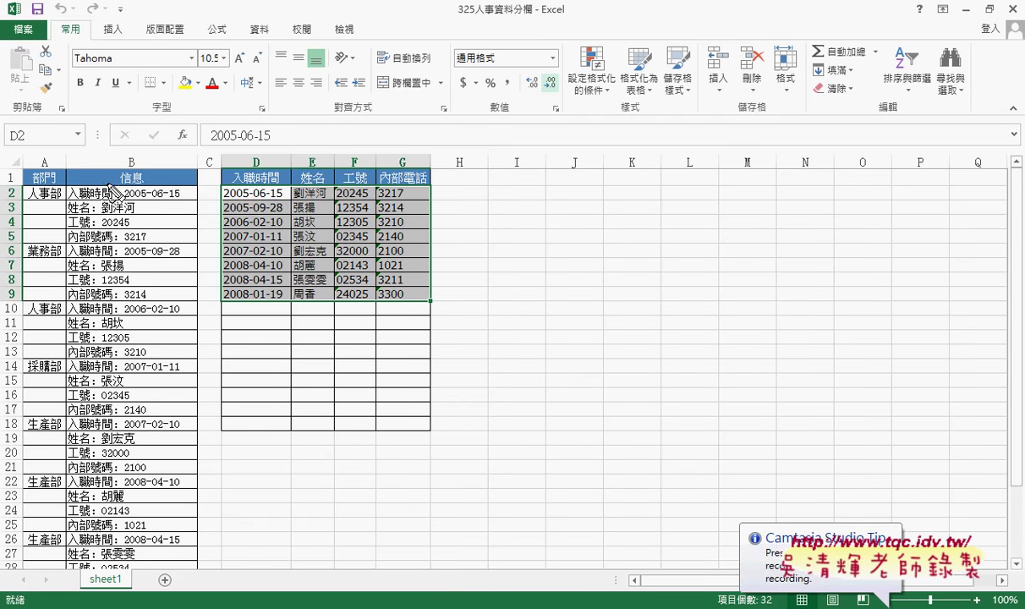
# - Annotate how column B's hire date, name, ID 20245 and extension 3217 map into columns D–G
pyautogui.moveTo(61, 148); pyautogui.dragTo(61, 579)
pyautogui.moveTo(72, 126)
pyautogui.mouseDown()
pyautogui.moveTo(207, 345)
pyautogui.moveTo(60, 569)
pyautogui.mouseUp()
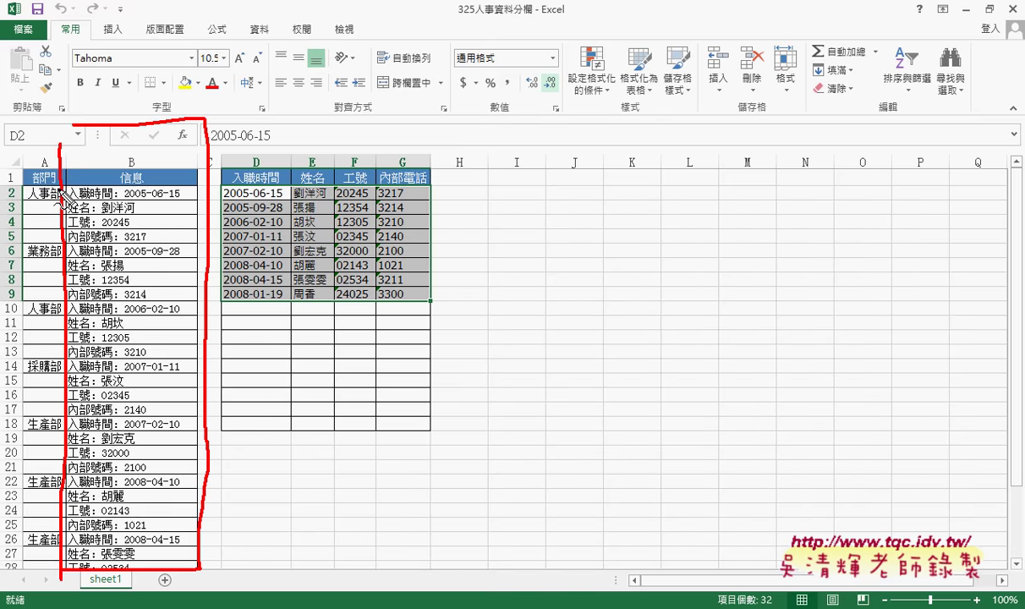
pyautogui.moveTo(123, 200); pyautogui.dragTo(286, 200)
pyautogui.moveTo(157, 181); pyautogui.dragTo(254, 183)
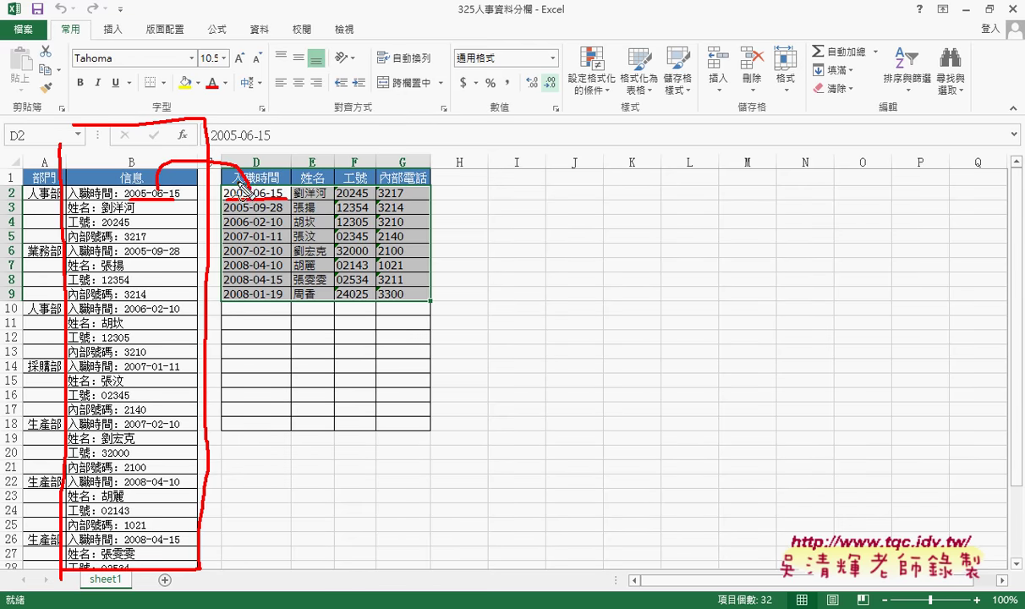
pyautogui.moveTo(95, 215); pyautogui.dragTo(306, 184)
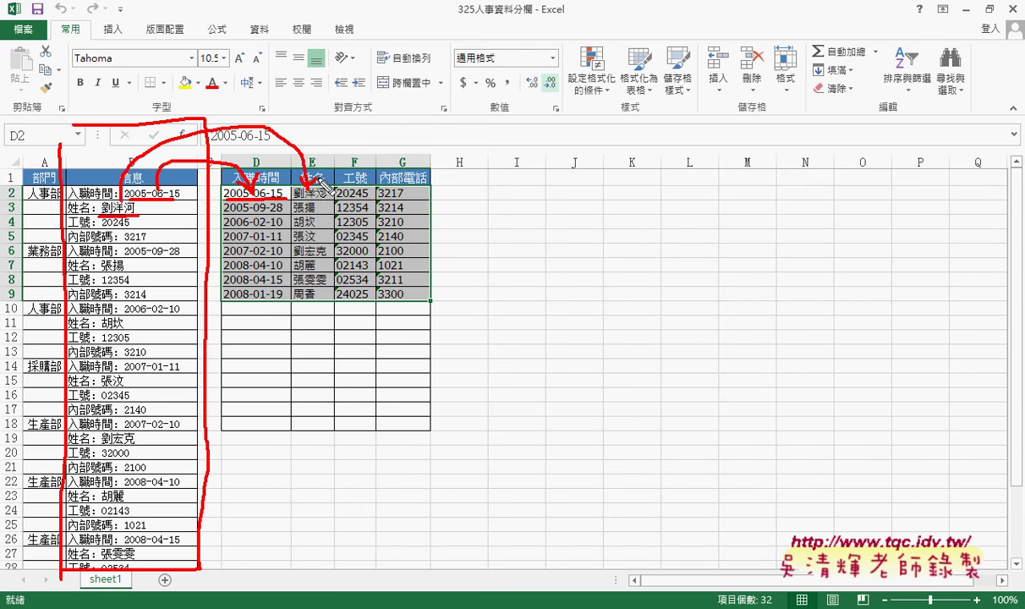
pyautogui.moveTo(96, 228)
pyautogui.mouseDown()
pyautogui.moveTo(343, 157)
pyautogui.moveTo(348, 182)
pyautogui.mouseUp()
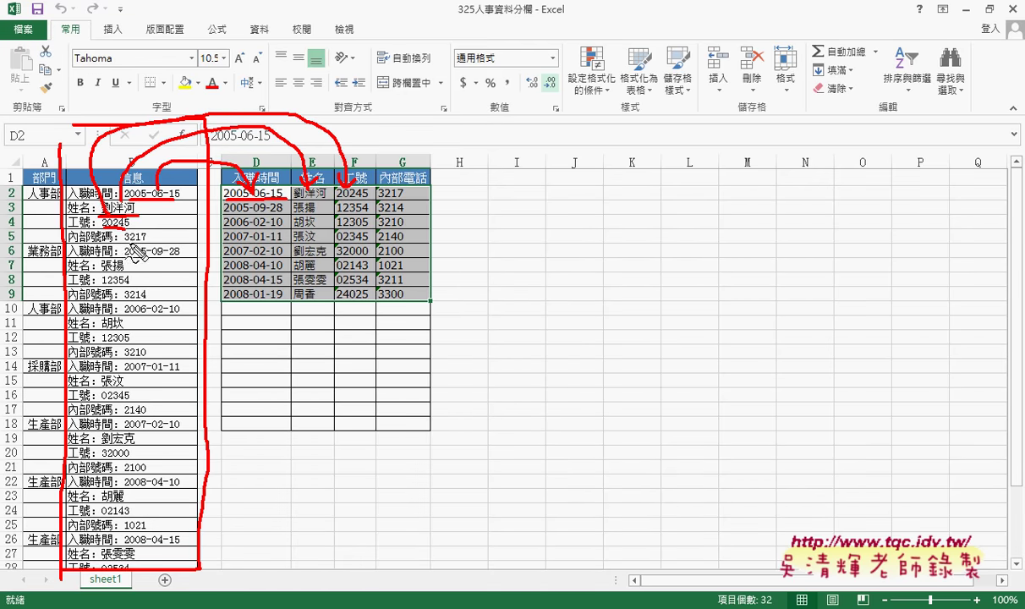
pyautogui.moveTo(126, 243); pyautogui.dragTo(161, 242)
pyautogui.moveTo(151, 242); pyautogui.dragTo(382, 199)
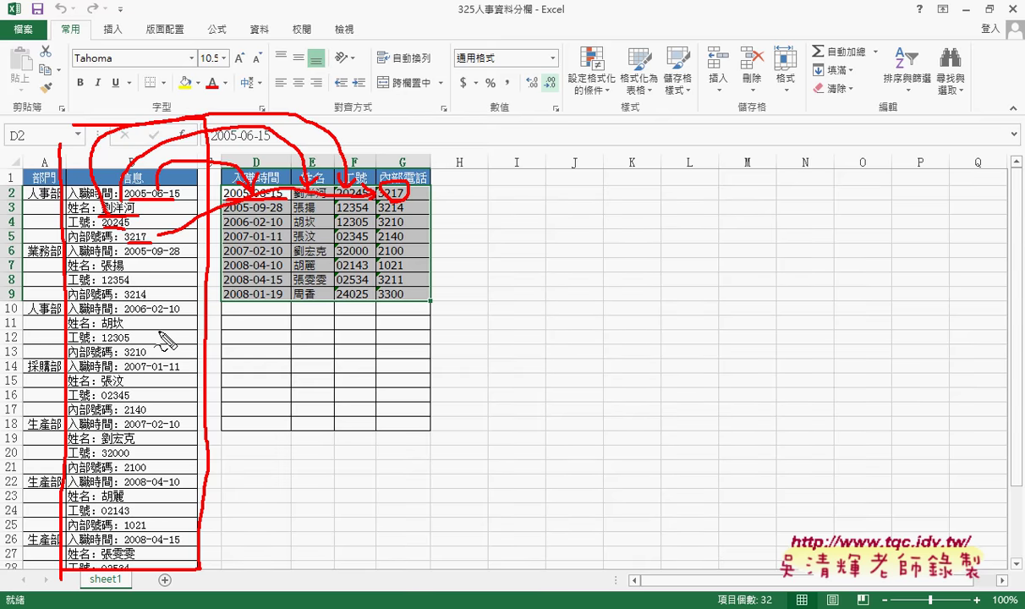
pyautogui.press('Escape')
# - Delete all values in D2:G9 so only the four headers remain
pyautogui.hotkey('ctrl', 'shift', 'Down')
pyautogui.hotkey('ctrl', 'shift', 'Right')
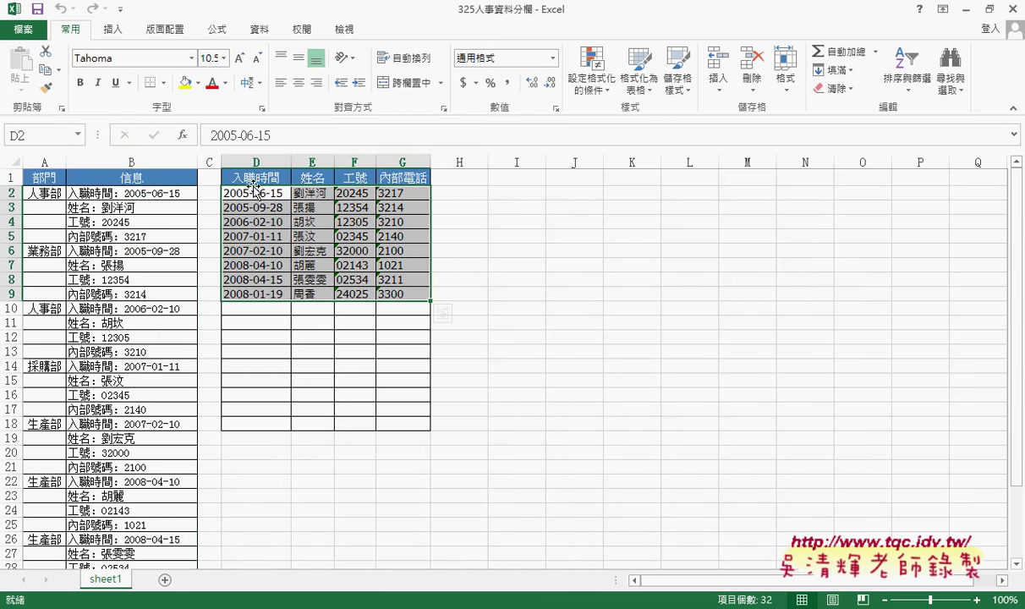
pyautogui.moveTo(253, 193); pyautogui.dragTo(401, 295)
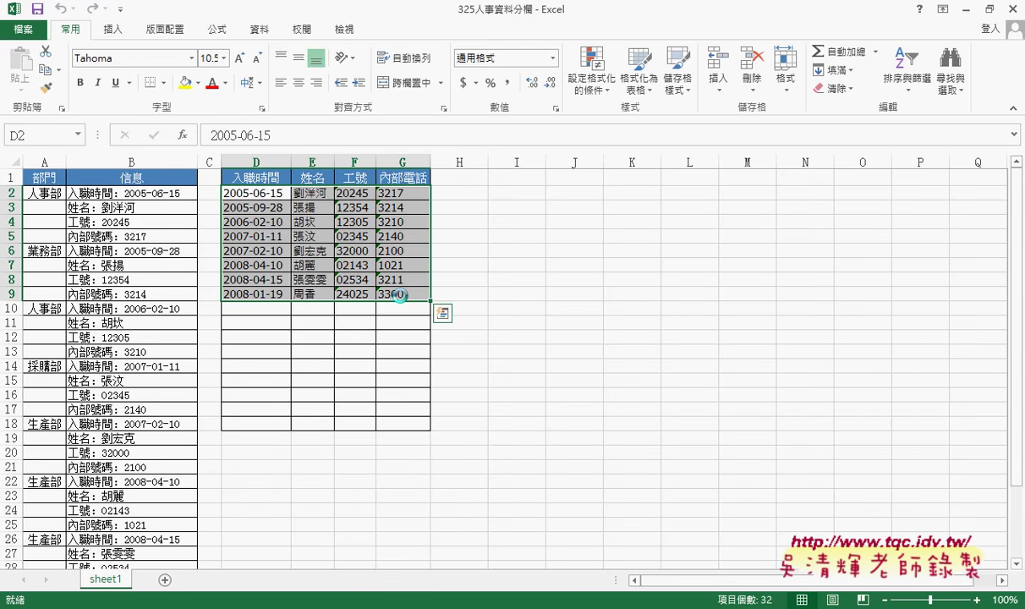
pyautogui.press('Delete')
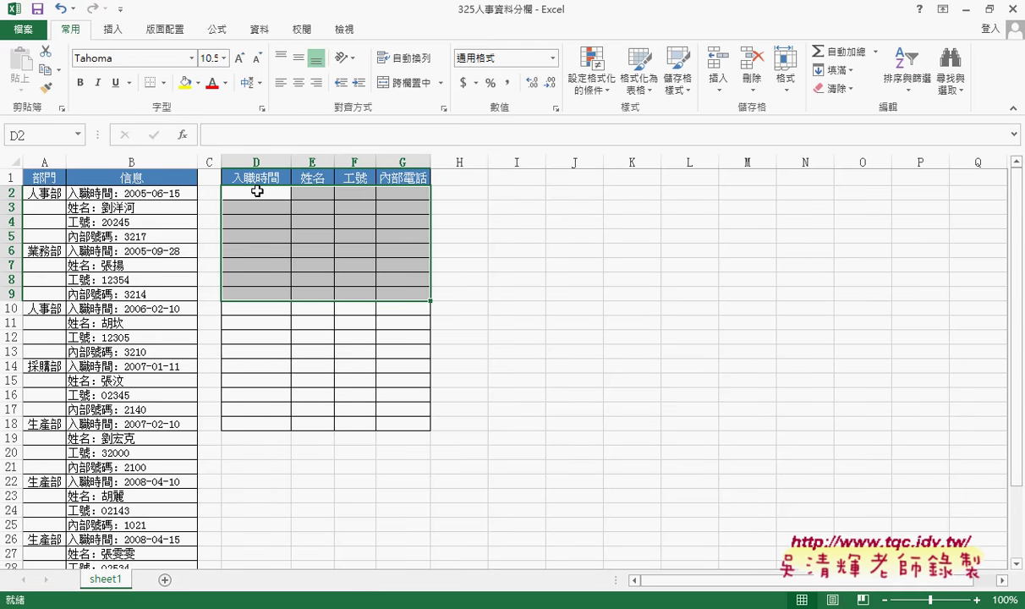
pyautogui.click(257, 191)
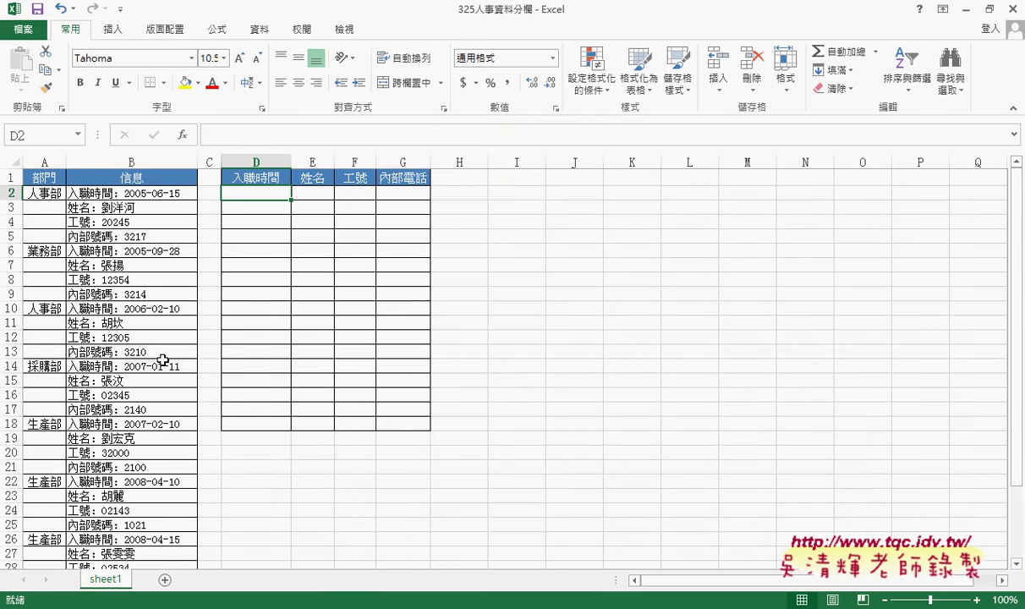
# - Check the hire date entry in B14, then return to cell D2
pyautogui.scroll(-4, 139, 208)
pyautogui.click(151, 212)
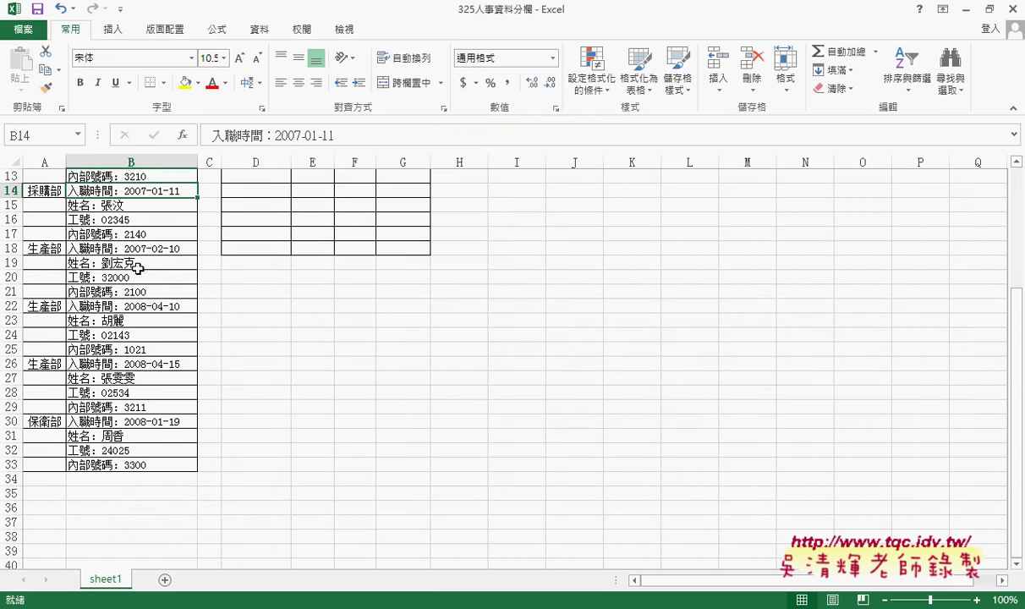
pyautogui.scroll(4, 122, 423)
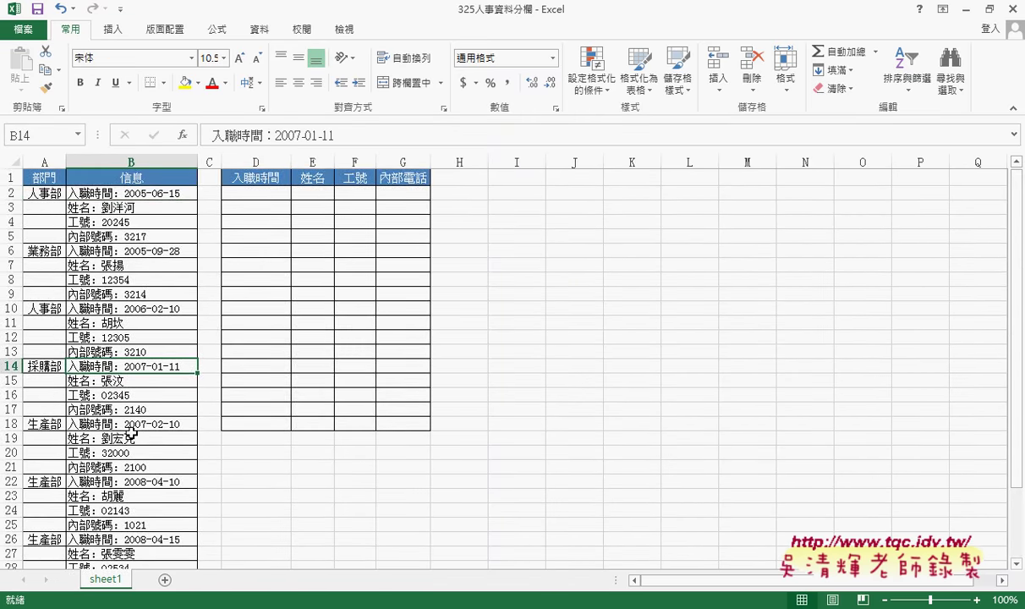
pyautogui.click(264, 194)
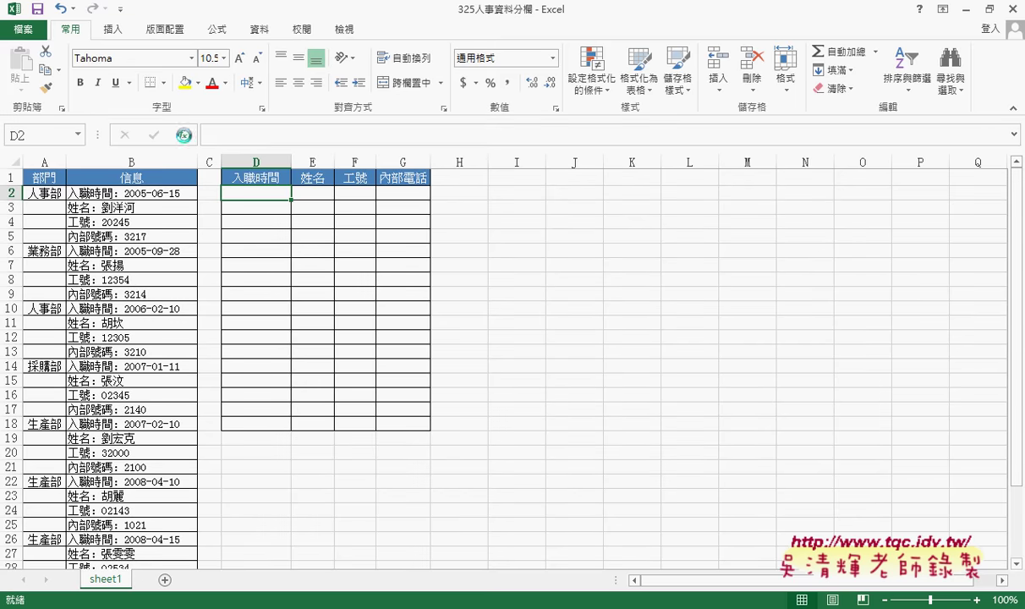
pyautogui.click(182, 135)
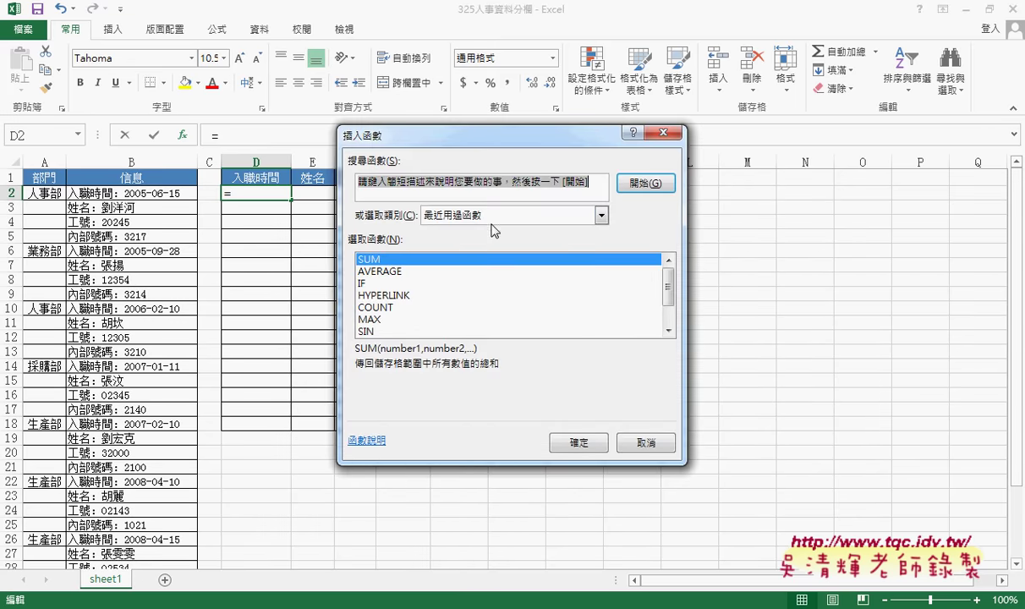
pyautogui.click(470, 215)
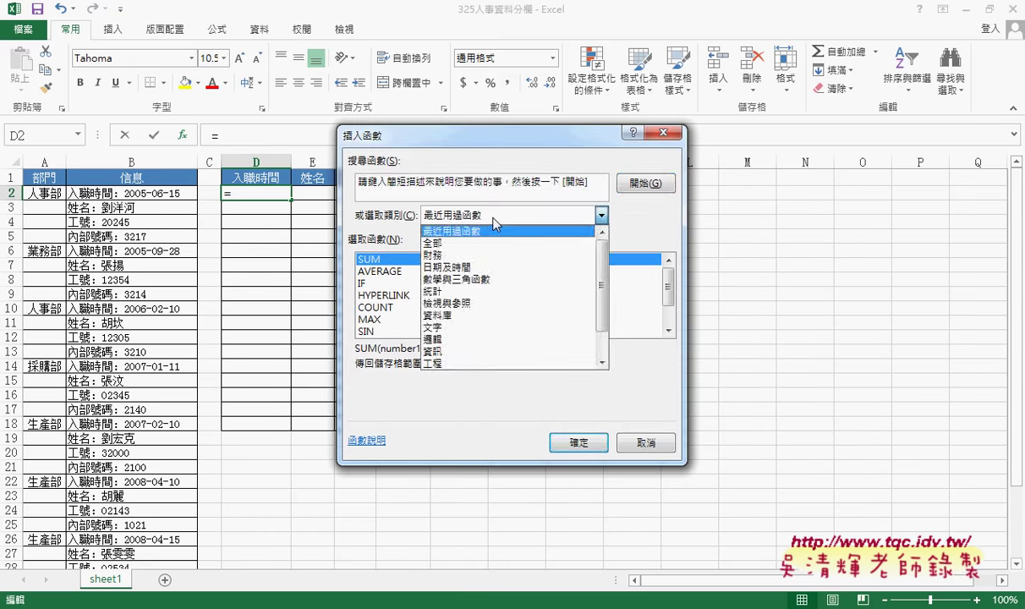
pyautogui.click(494, 303)
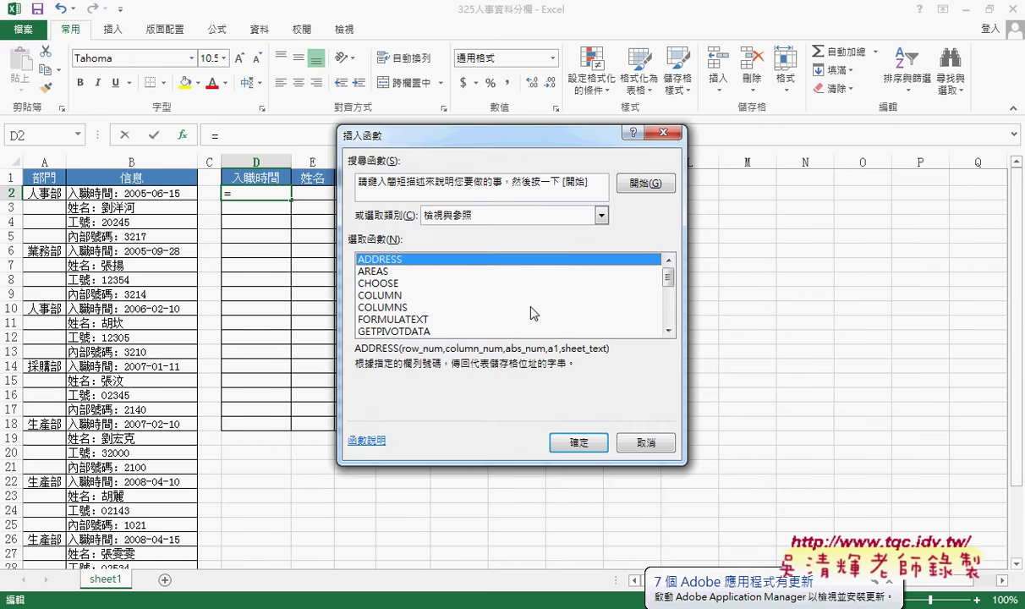
pyautogui.click(630, 443)
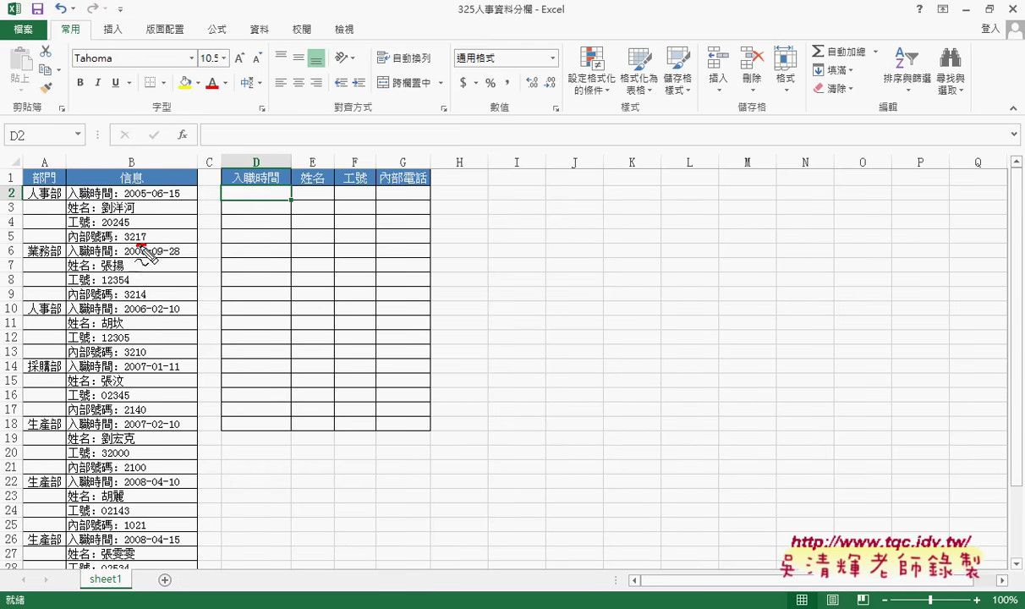
# - Underline extension 3217 in B5 and select B2 to show its hire date
pyautogui.moveTo(148, 245)
pyautogui.mouseDown()
pyautogui.moveTo(120, 247)
pyautogui.moveTo(126, 201)
pyautogui.moveTo(166, 192)
pyautogui.moveTo(239, 202)
pyautogui.mouseUp()
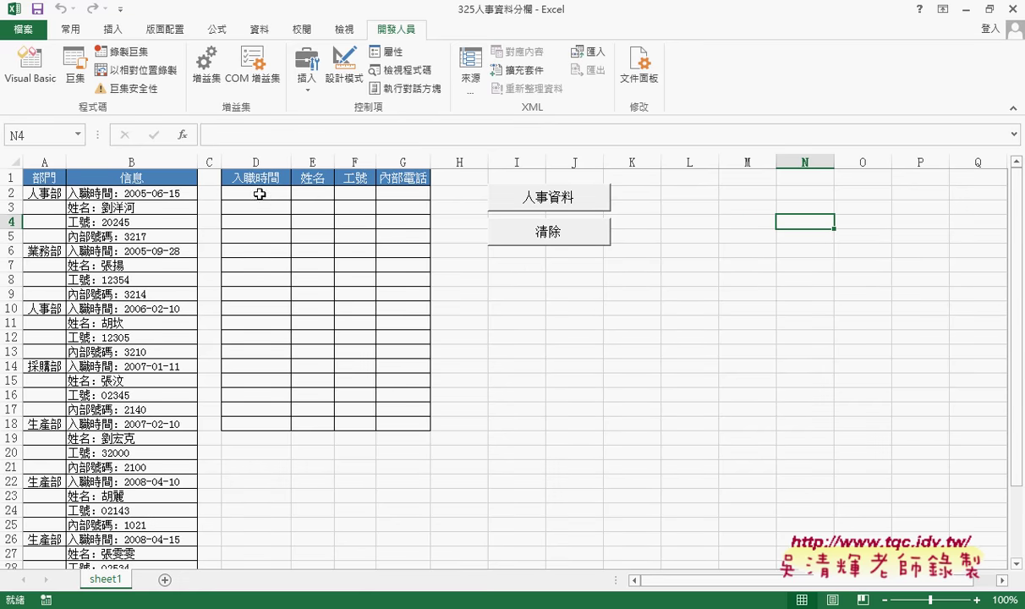
pyautogui.click(143, 193)
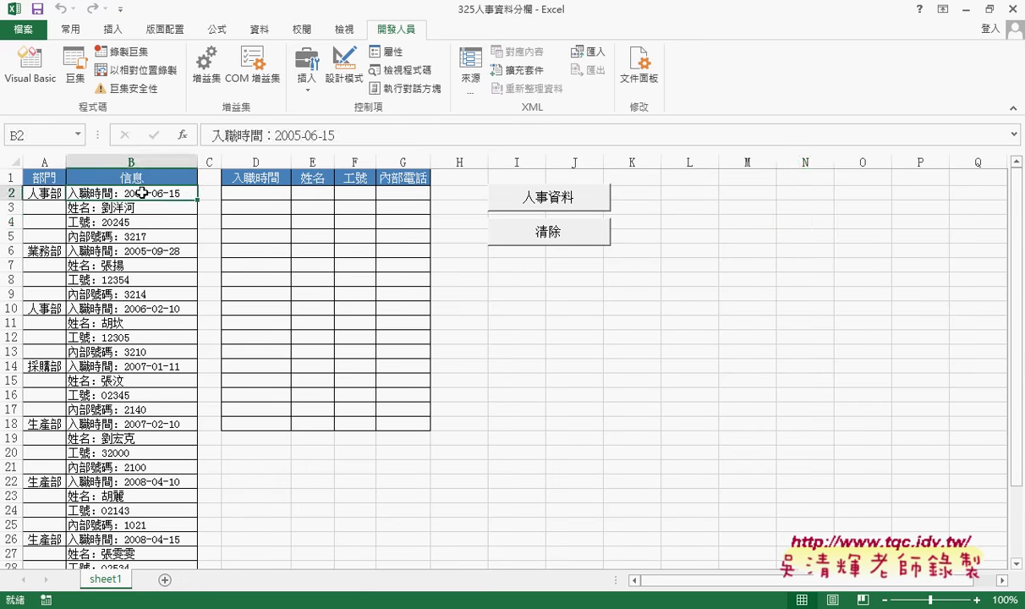
pyautogui.click(243, 194)
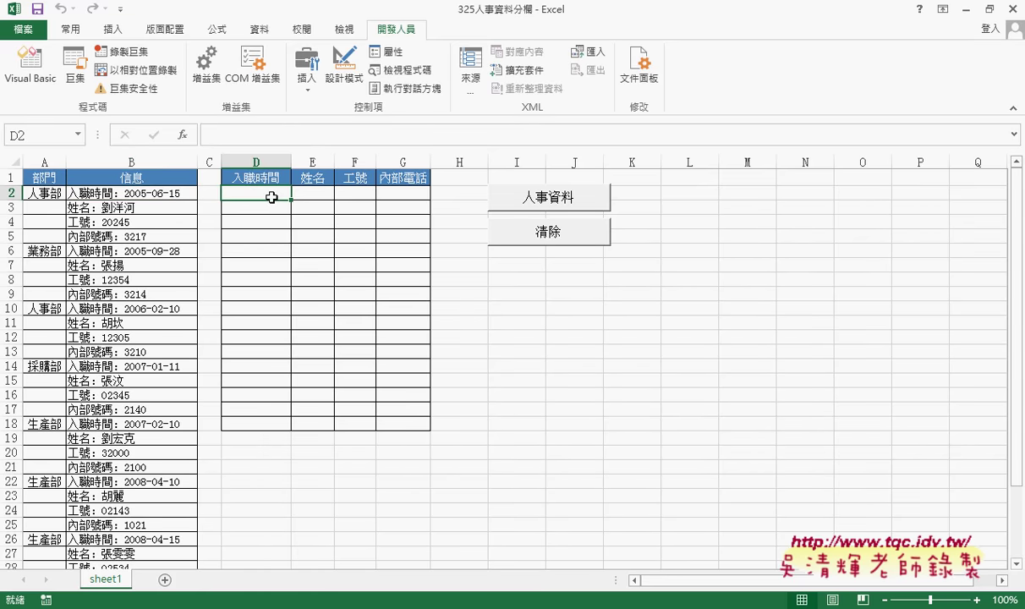
pyautogui.click(146, 192)
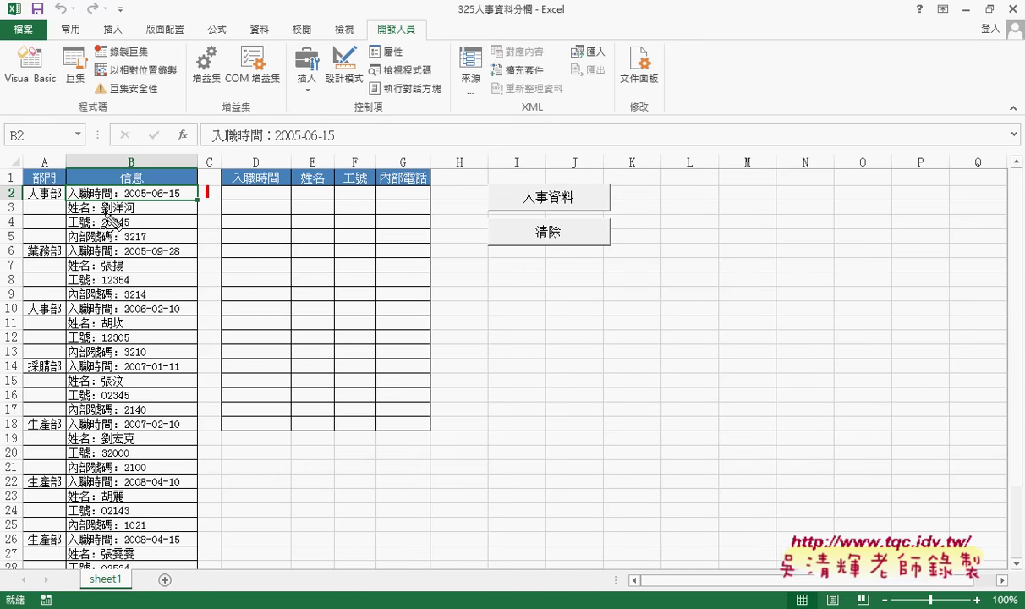
pyautogui.moveTo(52, 182); pyautogui.dragTo(100, 180)
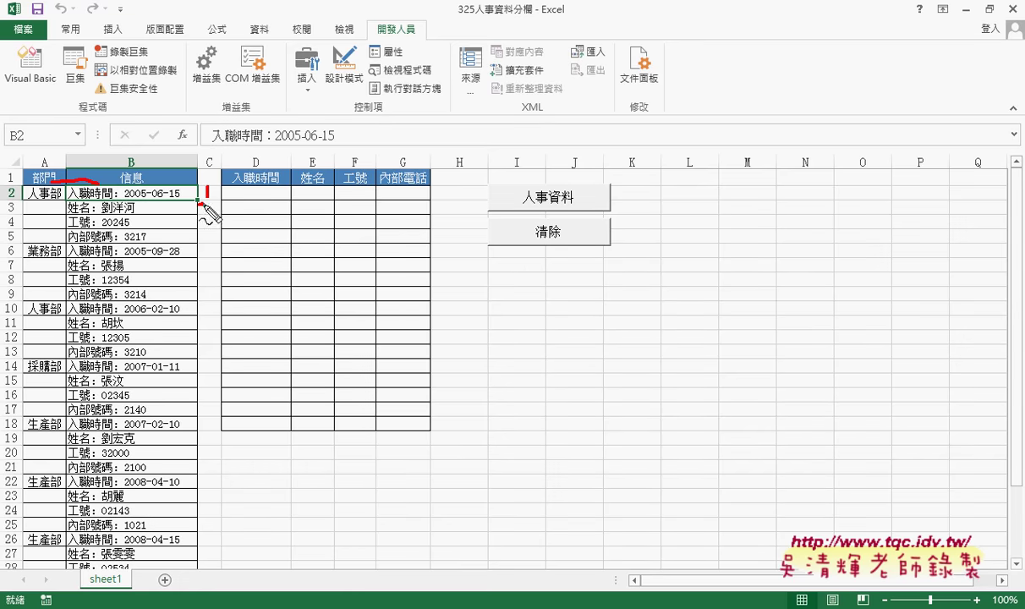
pyautogui.moveTo(198, 204)
pyautogui.mouseDown()
pyautogui.moveTo(206, 212)
pyautogui.moveTo(198, 237)
pyautogui.mouseUp()
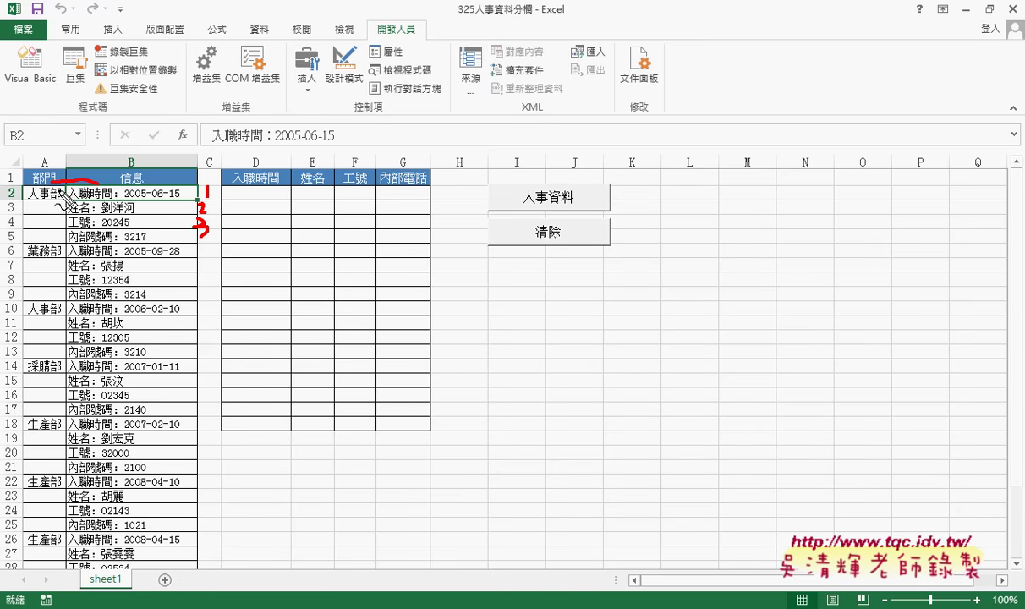
pyautogui.moveTo(128, 119)
pyautogui.mouseDown()
pyautogui.moveTo(126, 148)
pyautogui.moveTo(137, 141)
pyautogui.mouseUp()
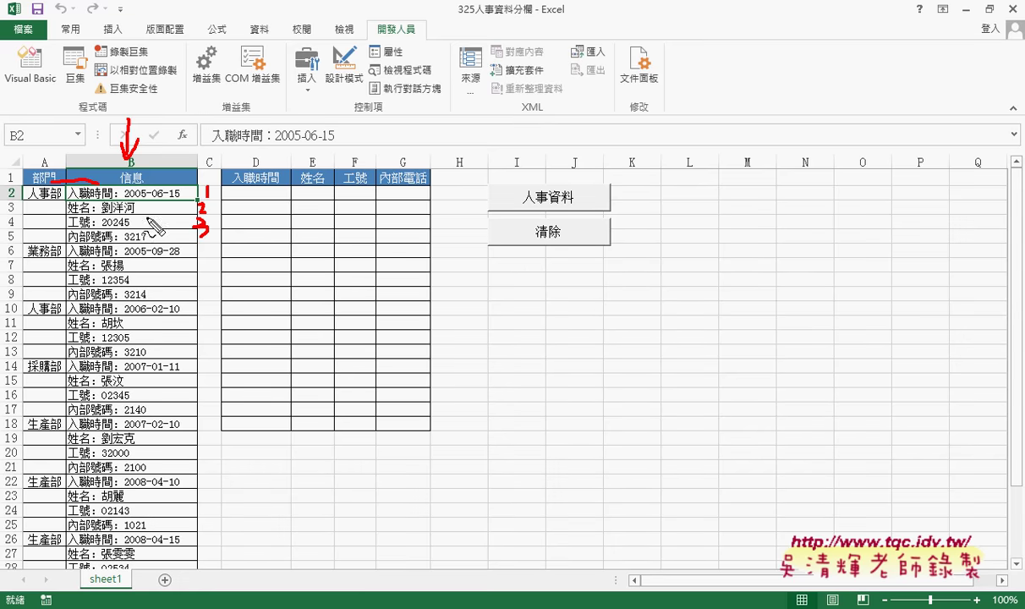
pyautogui.moveTo(143, 188)
pyautogui.mouseDown()
pyautogui.moveTo(266, 186)
pyautogui.moveTo(275, 198)
pyautogui.mouseUp()
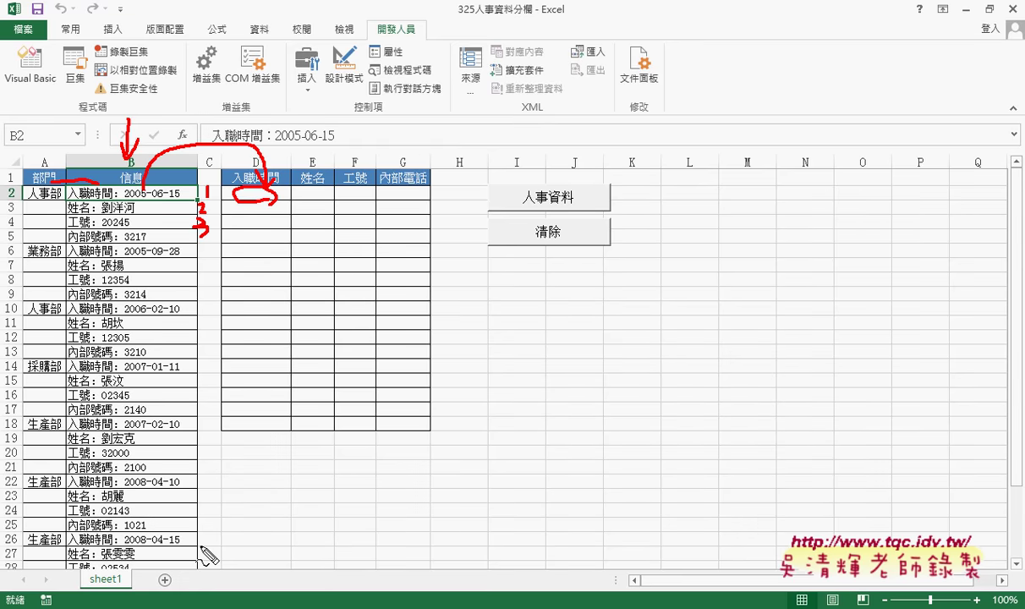
pyautogui.press('Escape')
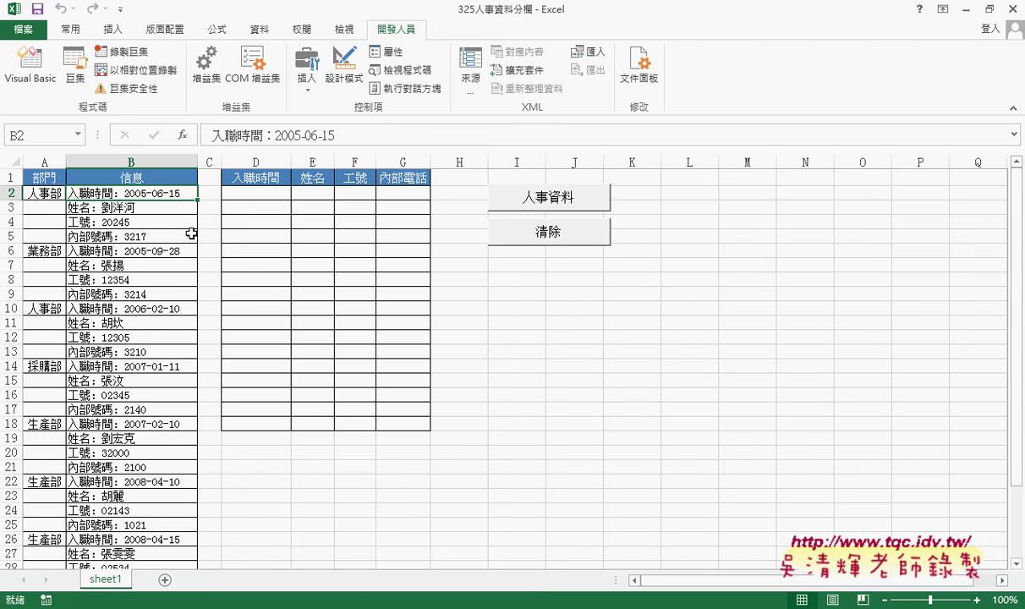
pyautogui.click(214, 194)
pyautogui.write('1')
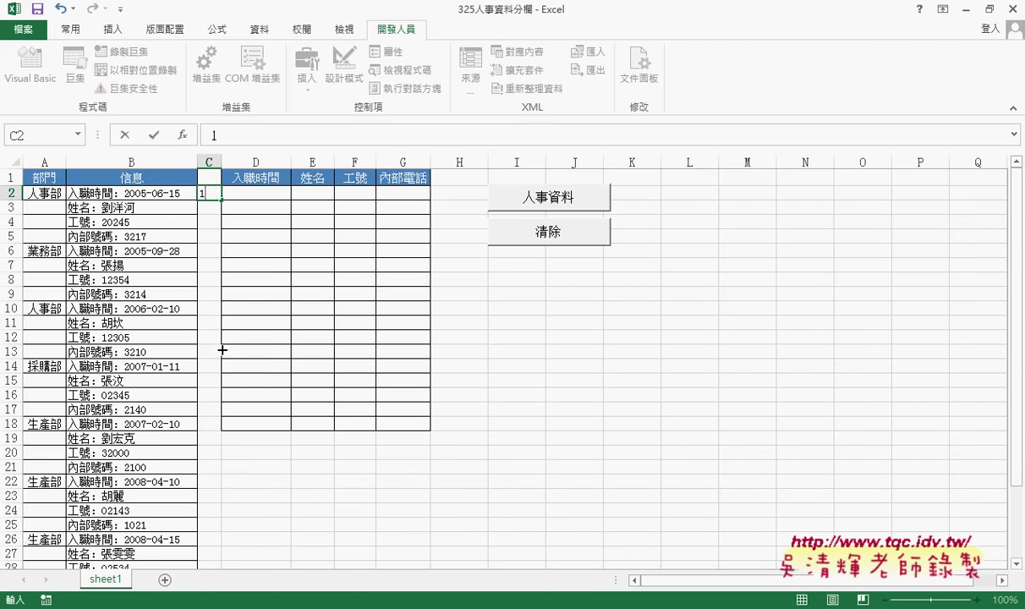
pyautogui.moveTo(222, 199); pyautogui.dragTo(217, 577)
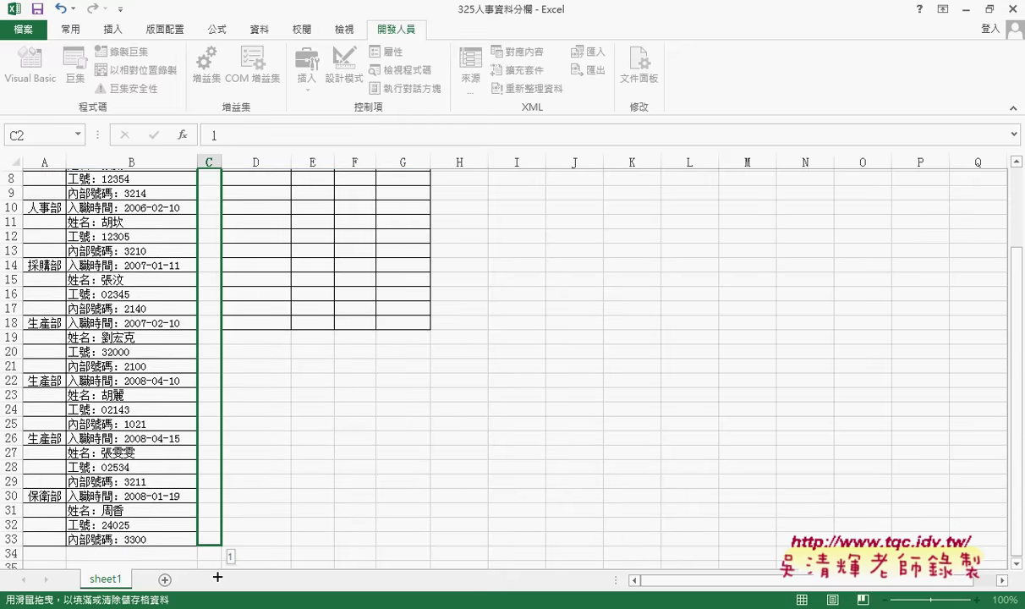
pyautogui.moveTo(217, 577); pyautogui.dragTo(218, 539)
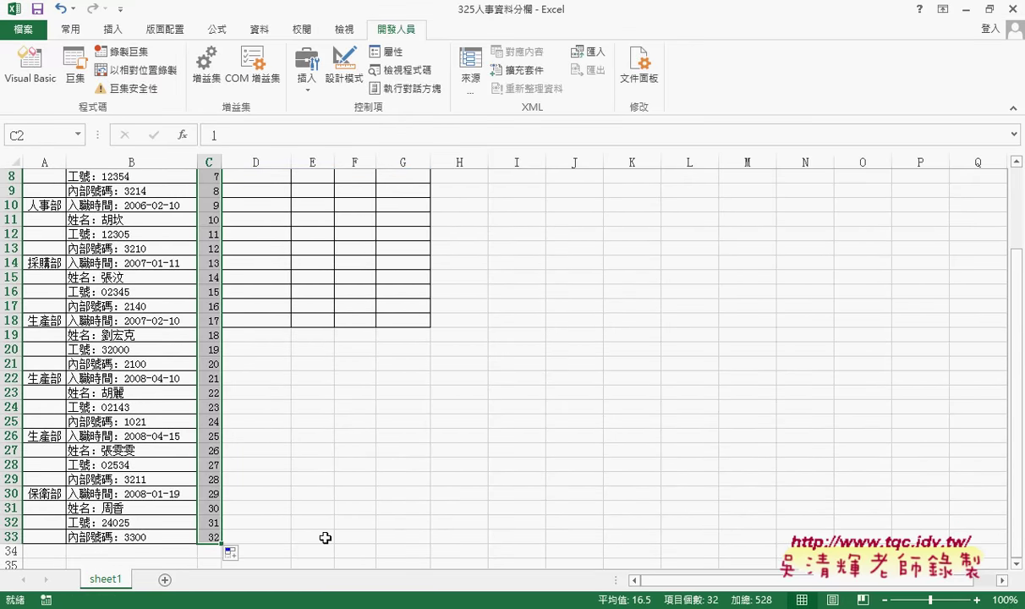
pyautogui.scroll(3, 325, 538)
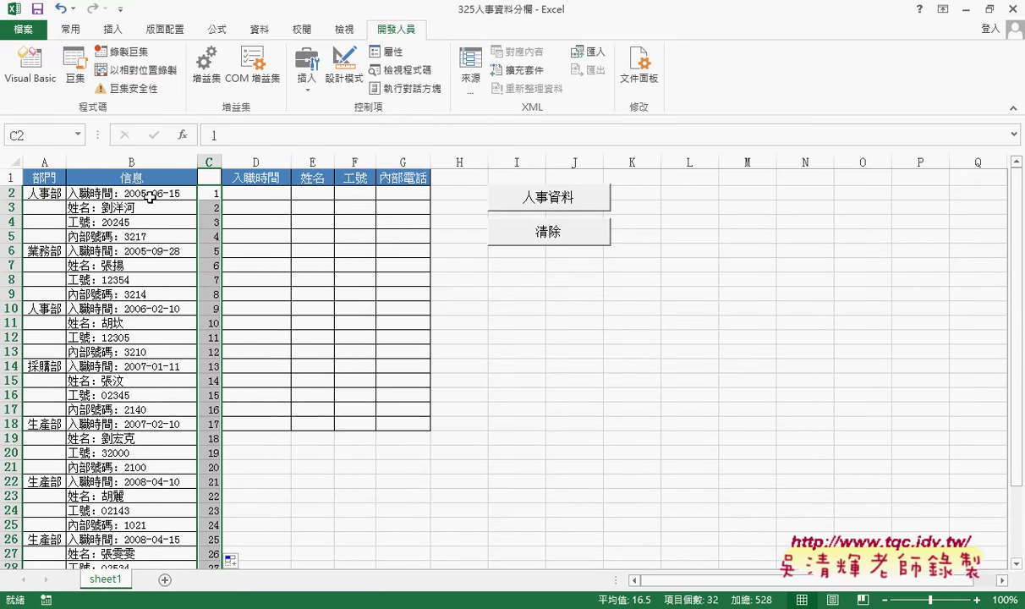
pyautogui.click(268, 194)
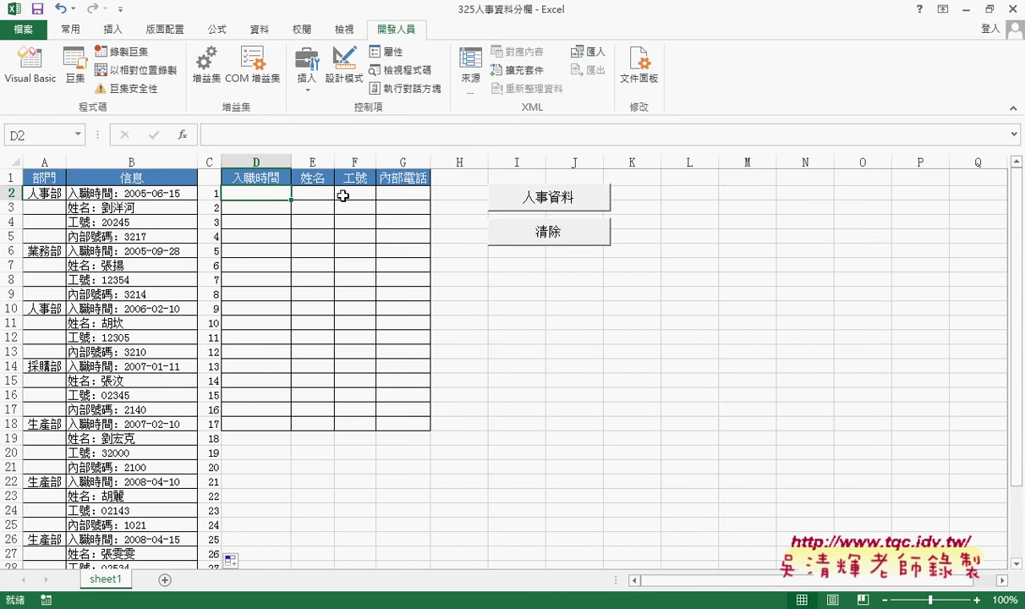
pyautogui.click(282, 212)
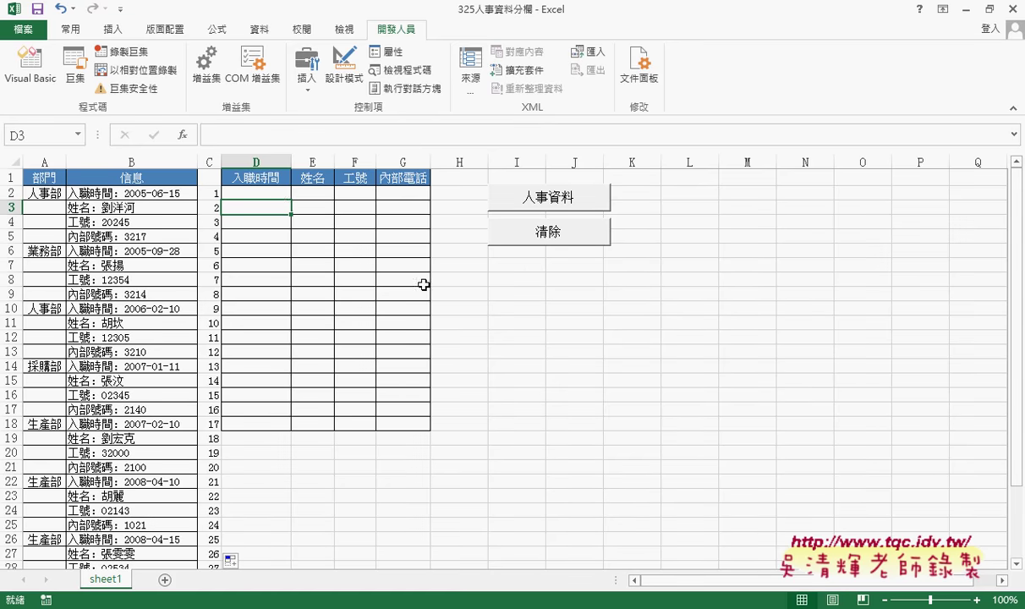
pyautogui.click(273, 192)
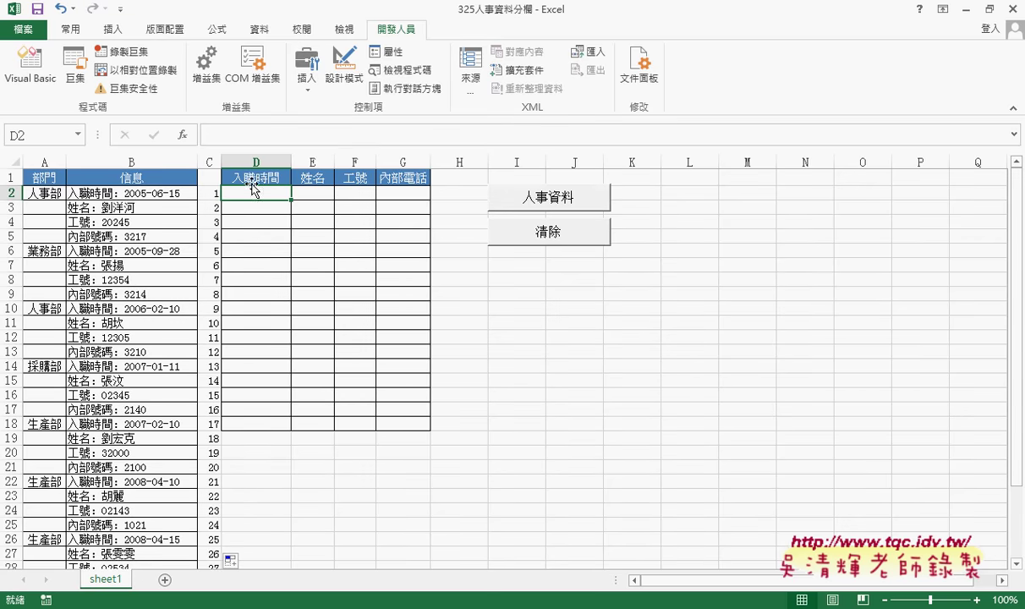
# - Insert =COLUMN() with no reference into cell D2
pyautogui.click(183, 136)
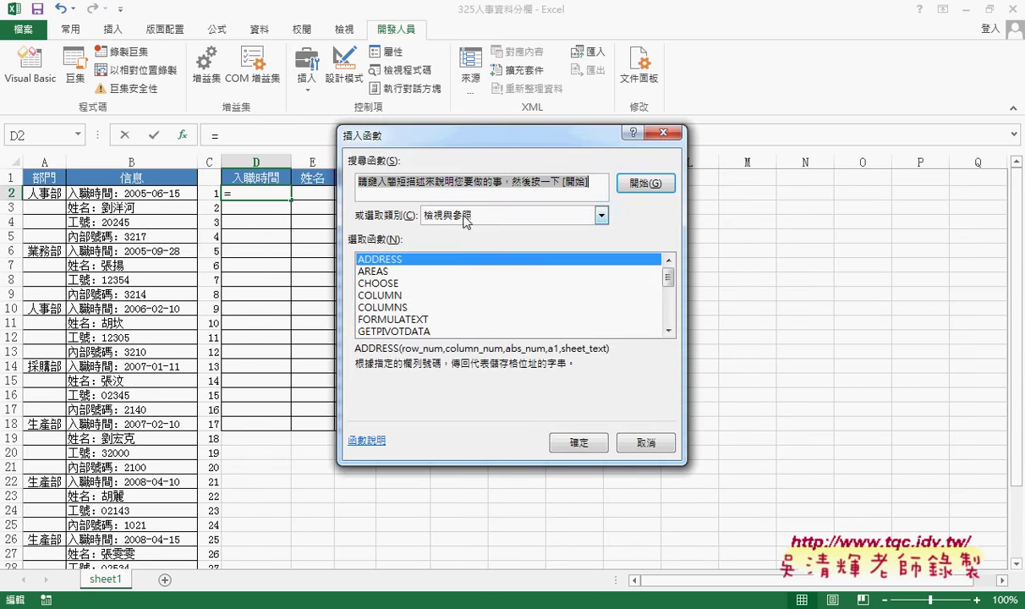
pyautogui.click(399, 298)
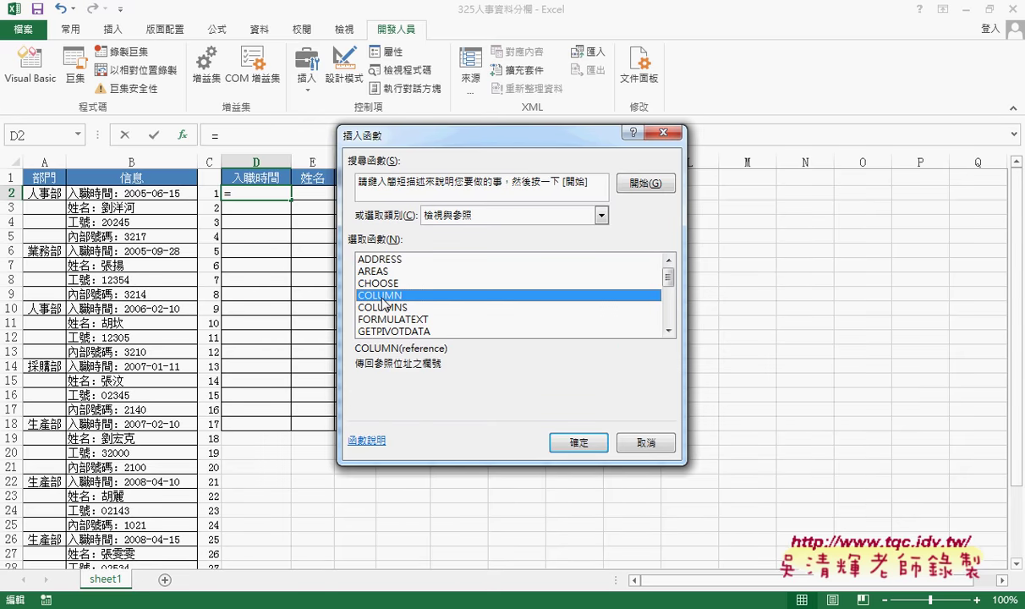
pyautogui.click(577, 442)
pyautogui.click(626, 380)
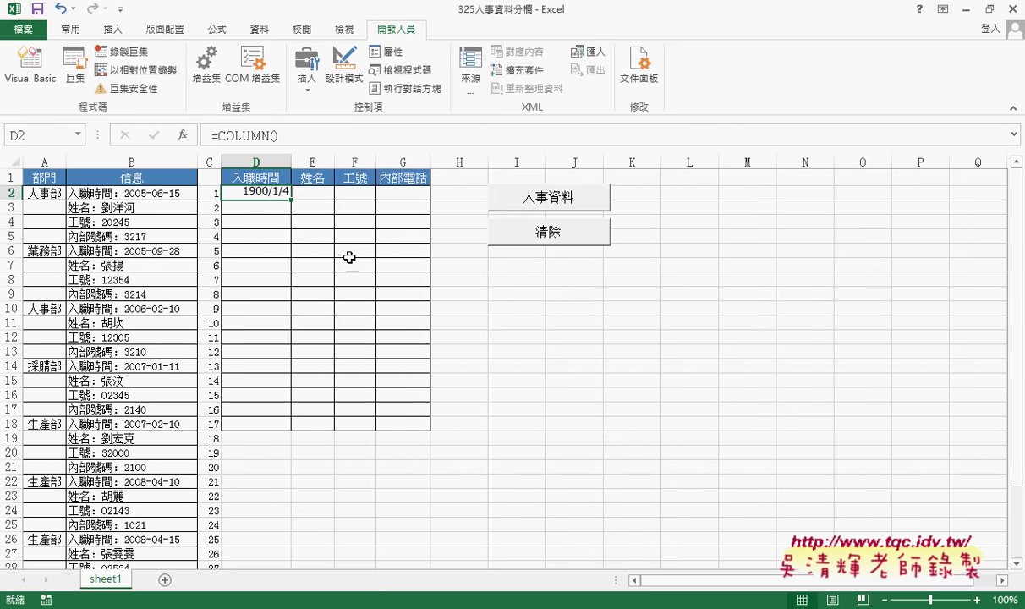
# - Format D2 as General so it displays 4 instead of a date
pyautogui.rightClick(267, 194)
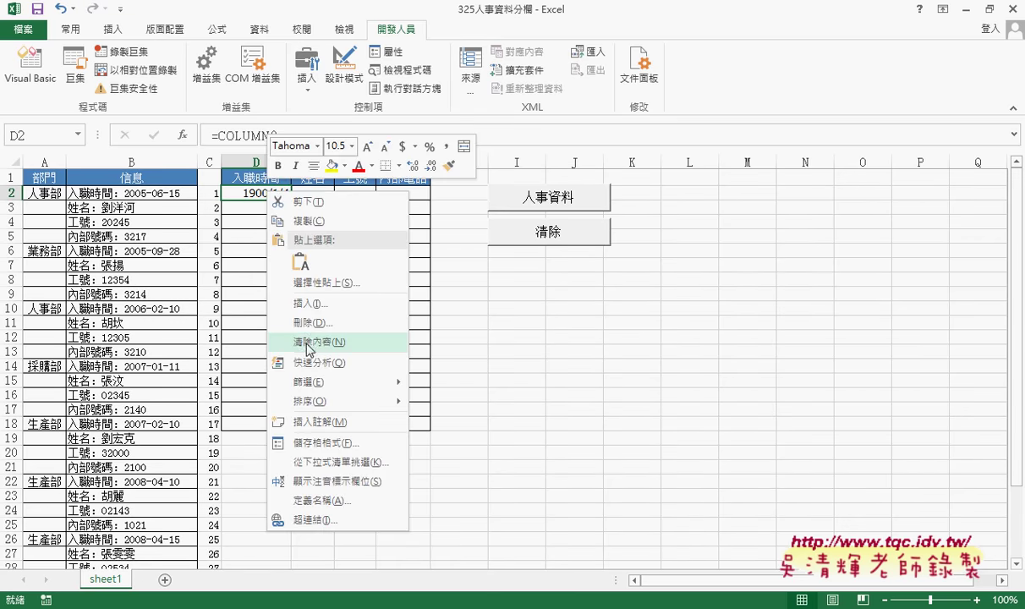
pyautogui.click(319, 443)
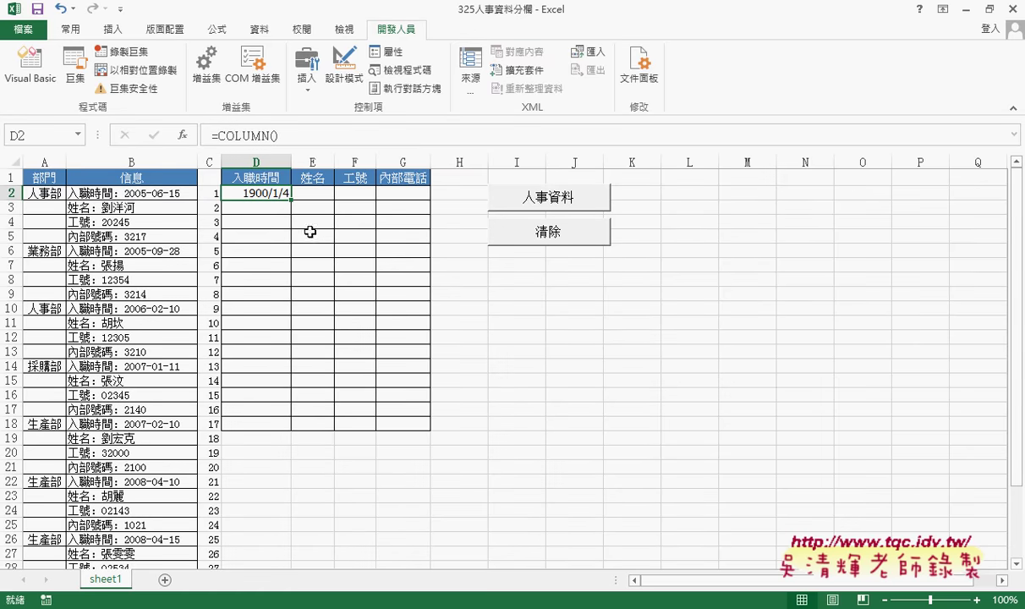
pyautogui.click(156, 262)
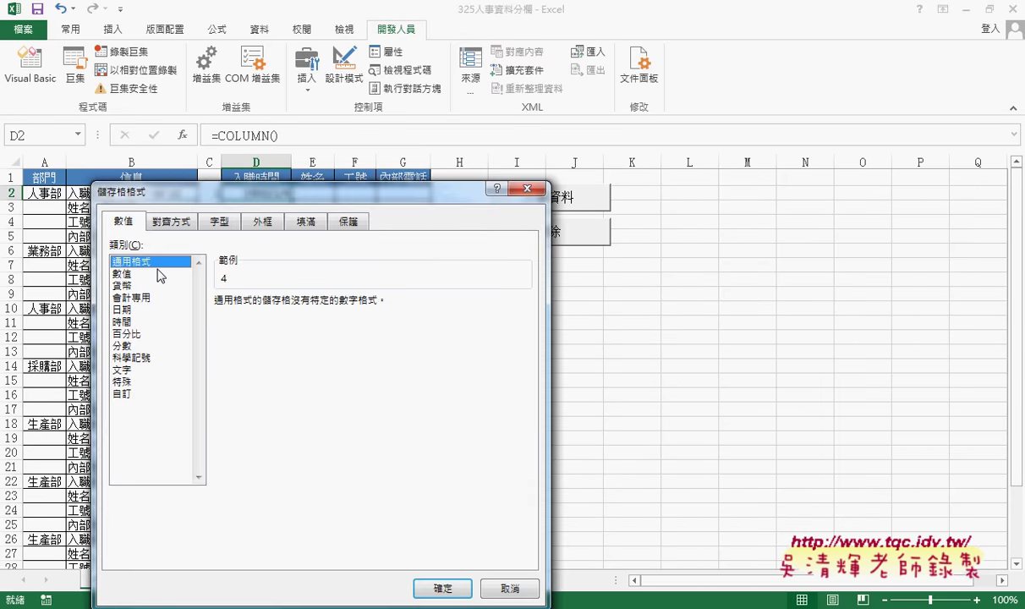
pyautogui.click(425, 587)
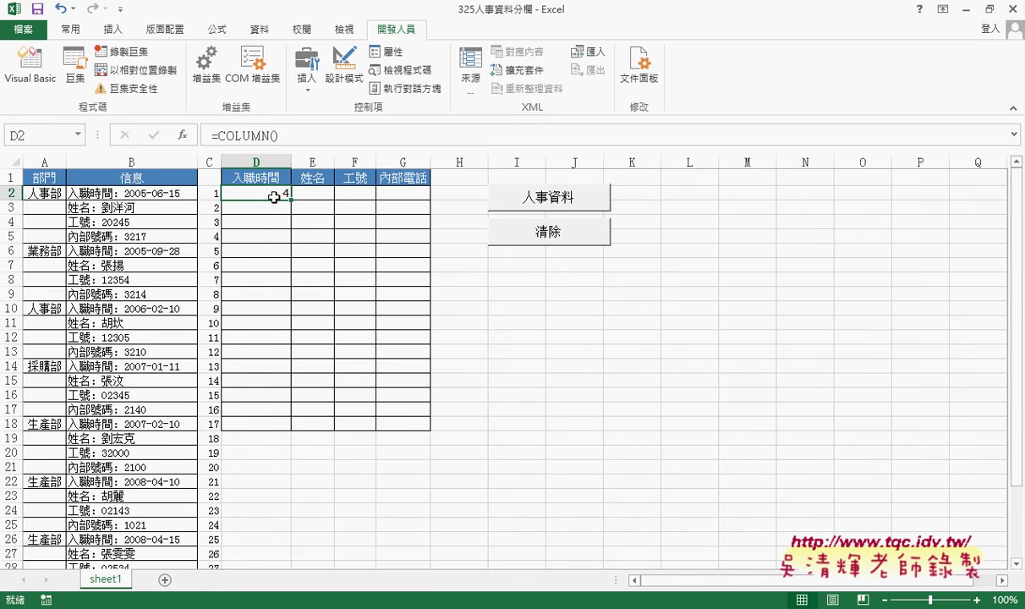
# - Fill D2's COLUMN() formula right to G2, giving 4, 5, 6, 7
pyautogui.moveTo(291, 200); pyautogui.dragTo(413, 201)
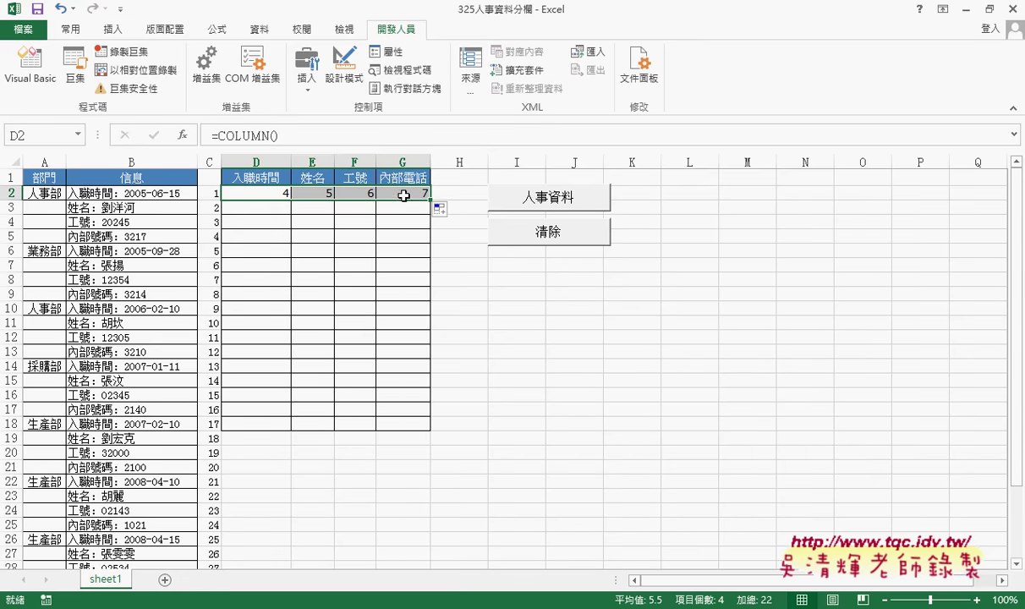
pyautogui.click(305, 138)
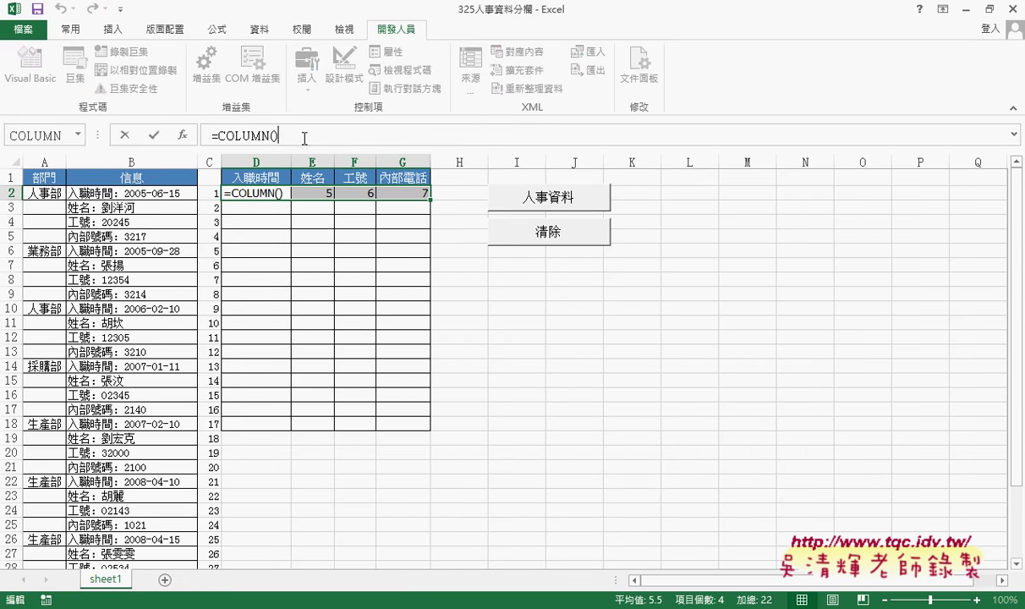
# - Change D2 to =COLUMN()-3 and fill it across to G2 and down to row 8
pyautogui.write('-3')
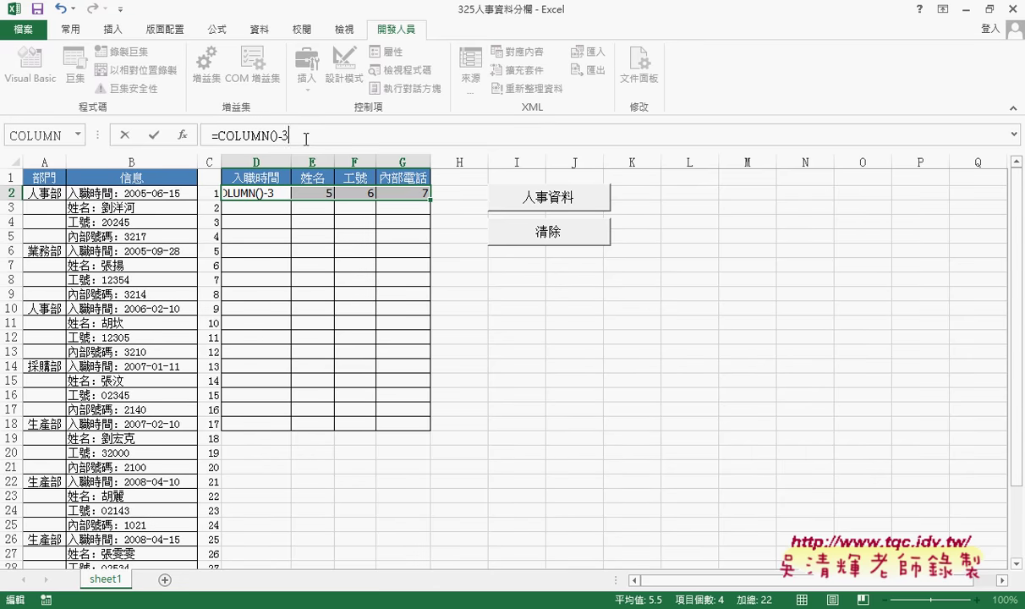
pyautogui.press('Return')
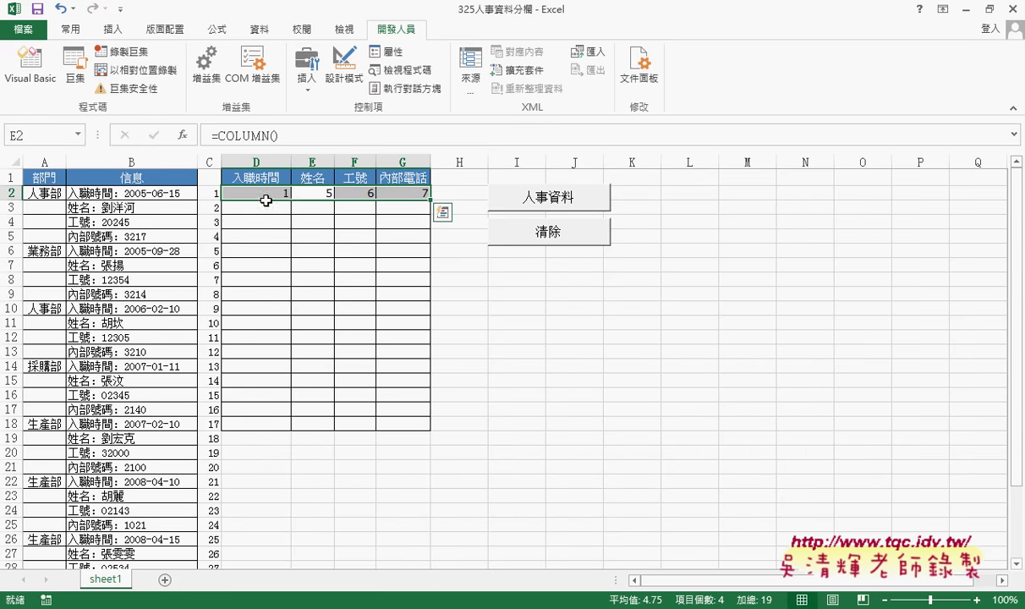
pyautogui.click(267, 197)
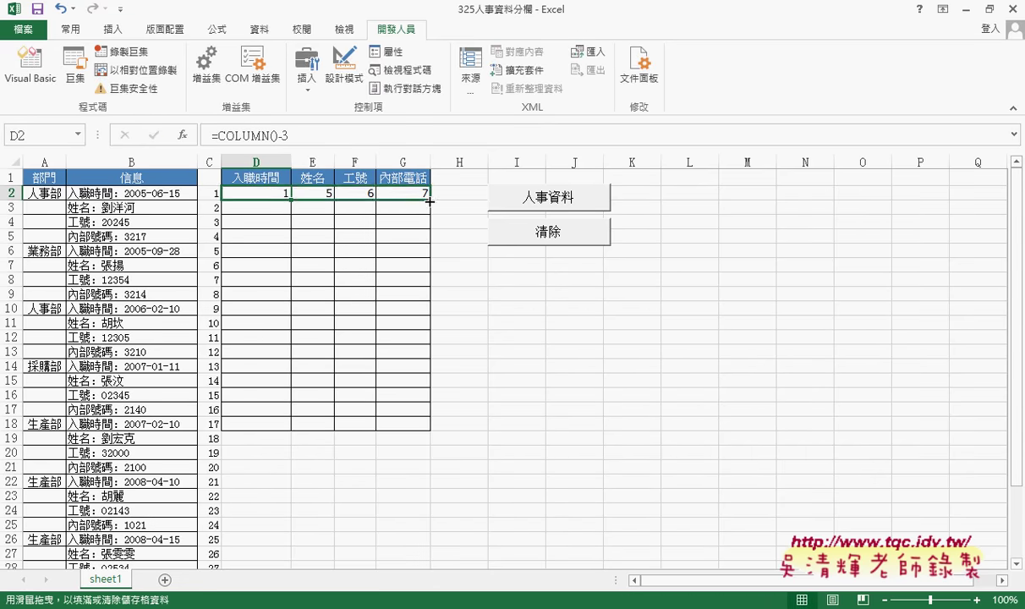
pyautogui.moveTo(430, 200); pyautogui.dragTo(430, 201)
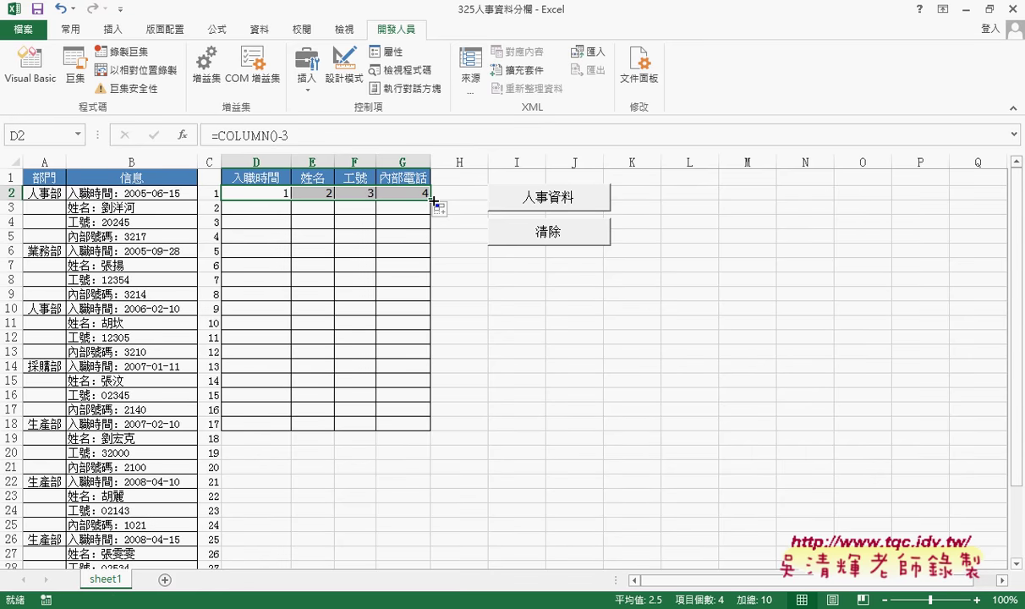
pyautogui.moveTo(431, 200); pyautogui.dragTo(430, 281)
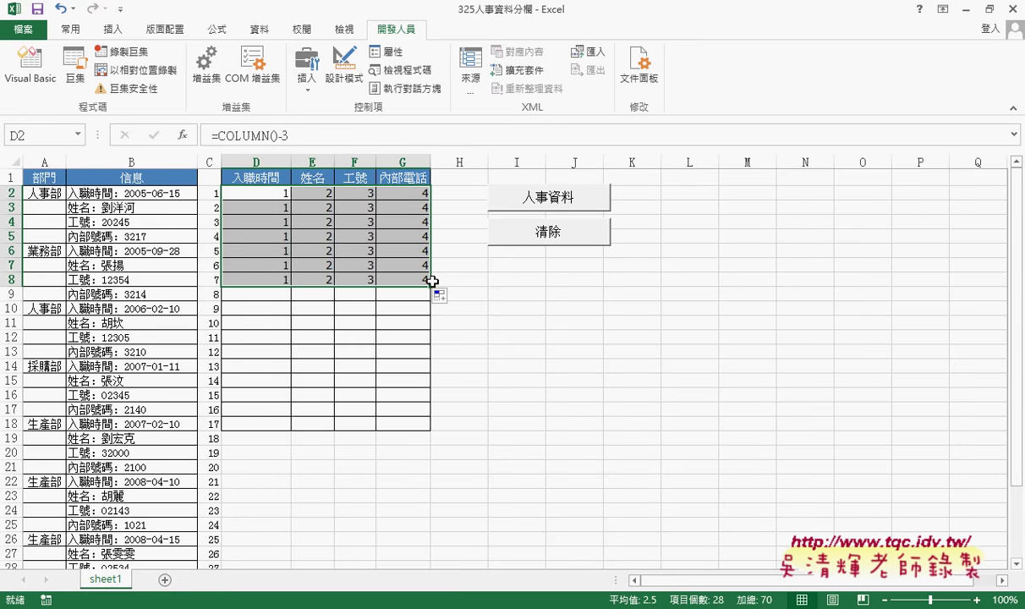
pyautogui.click(250, 191)
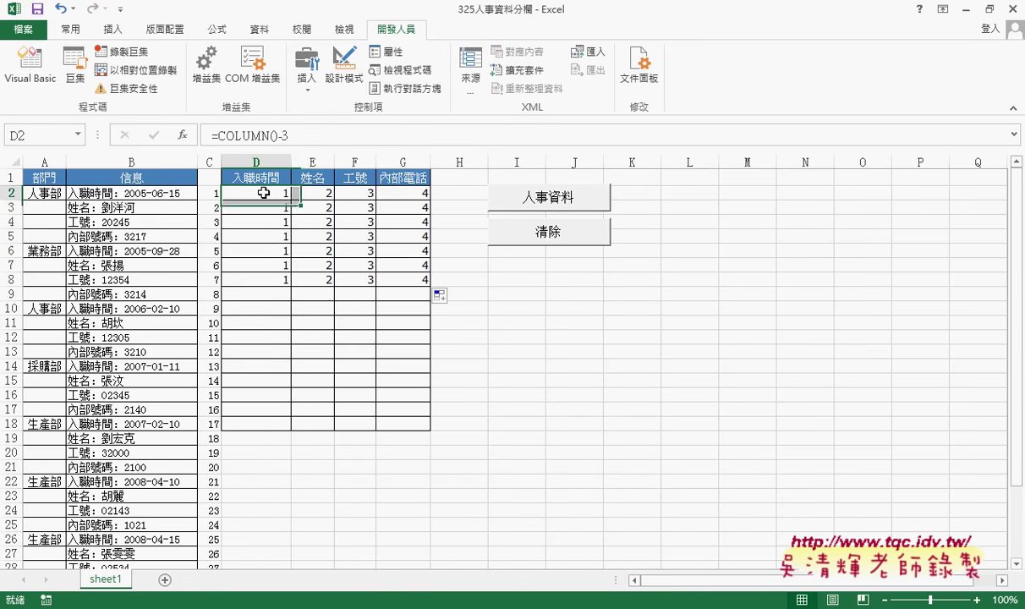
pyautogui.click(310, 133)
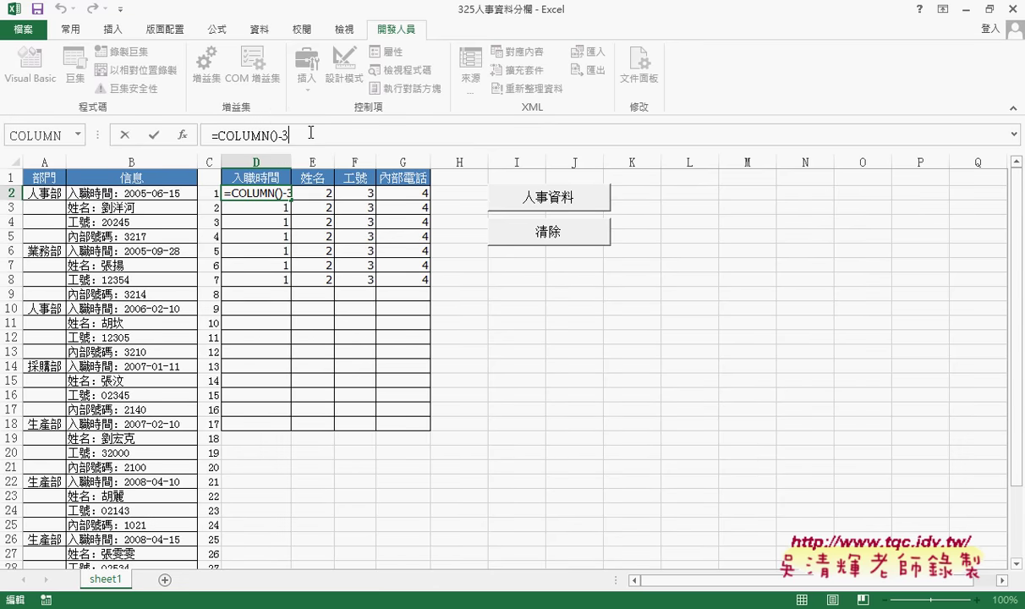
# - Append +row() to D2's formula and mark row() and rows 2–3 with red ink
pyautogui.write('+')
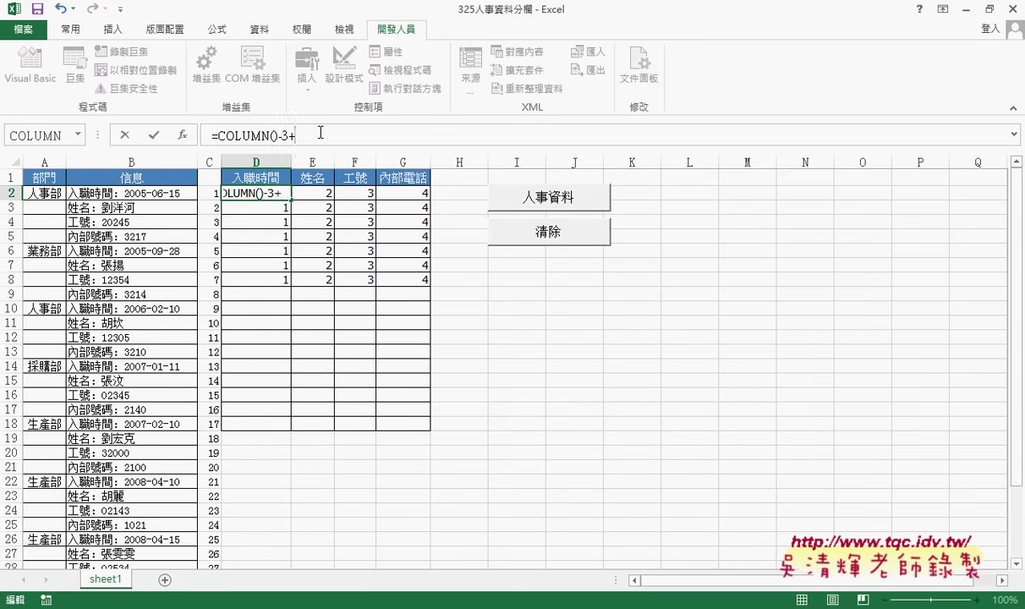
pyautogui.write('row')
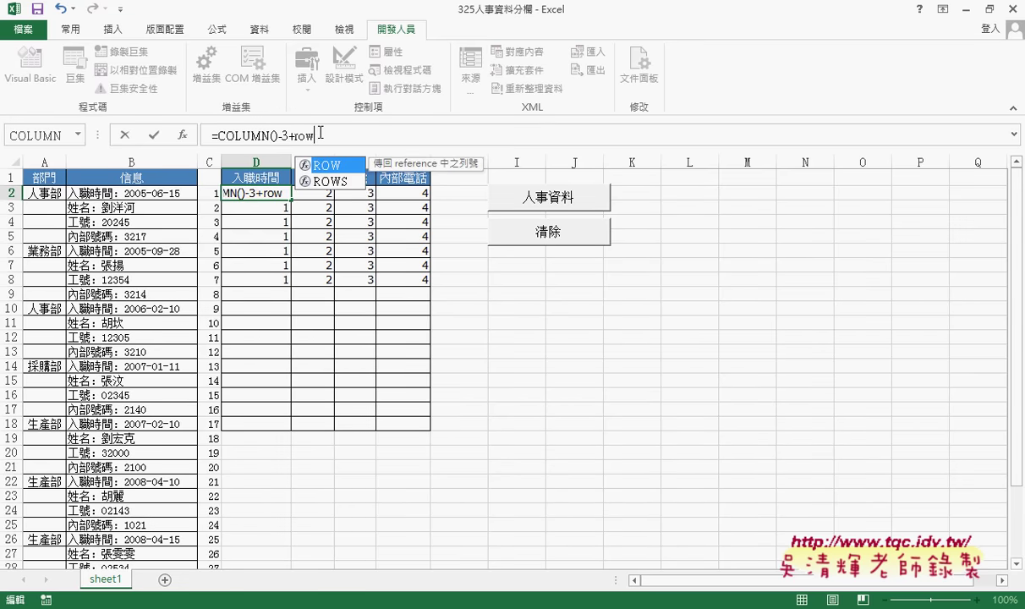
pyautogui.write('()')
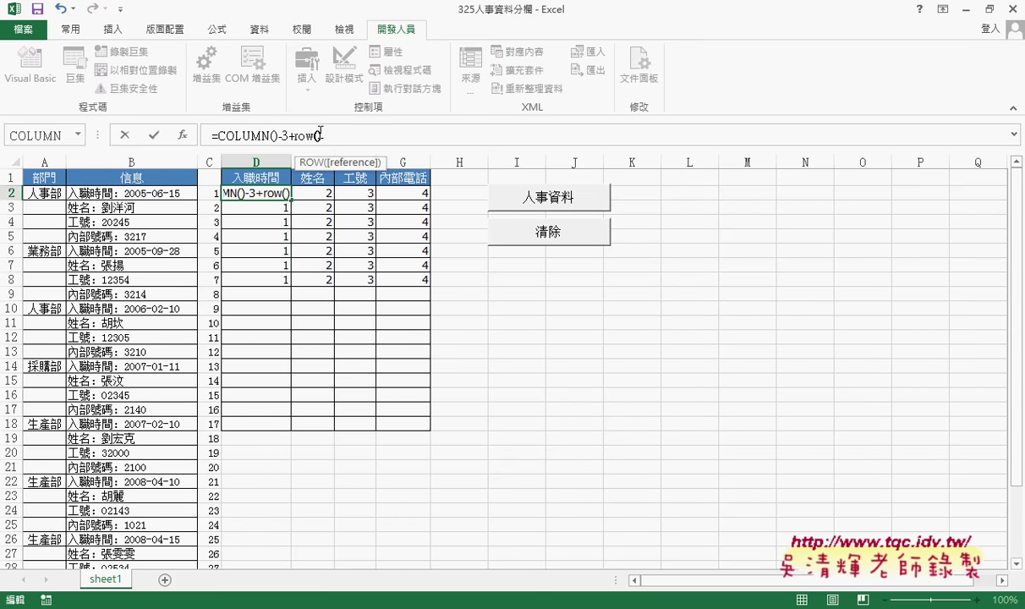
pyautogui.moveTo(323, 135); pyautogui.dragTo(280, 136)
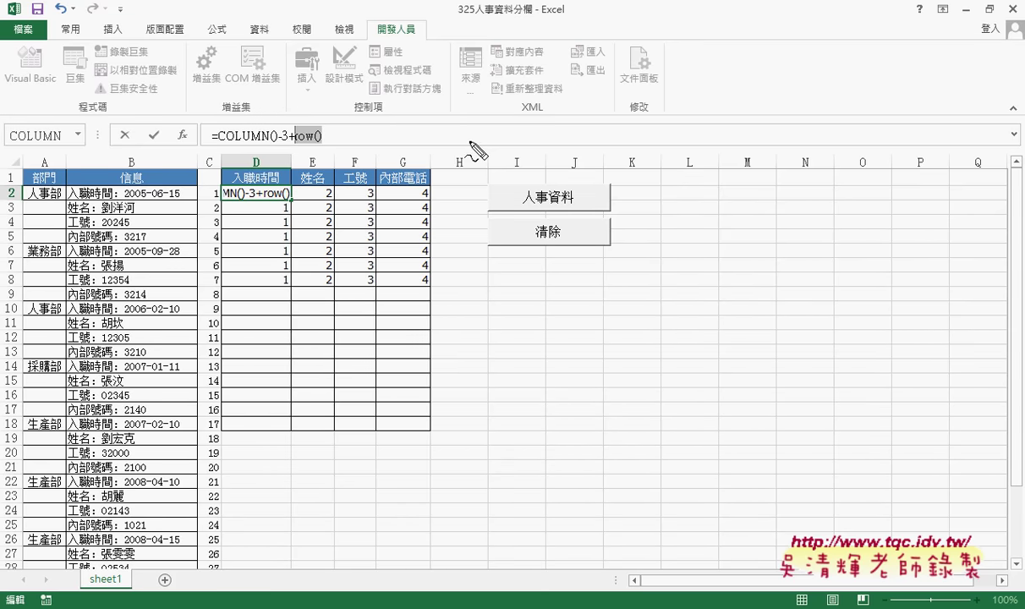
pyautogui.moveTo(293, 144); pyautogui.dragTo(322, 144)
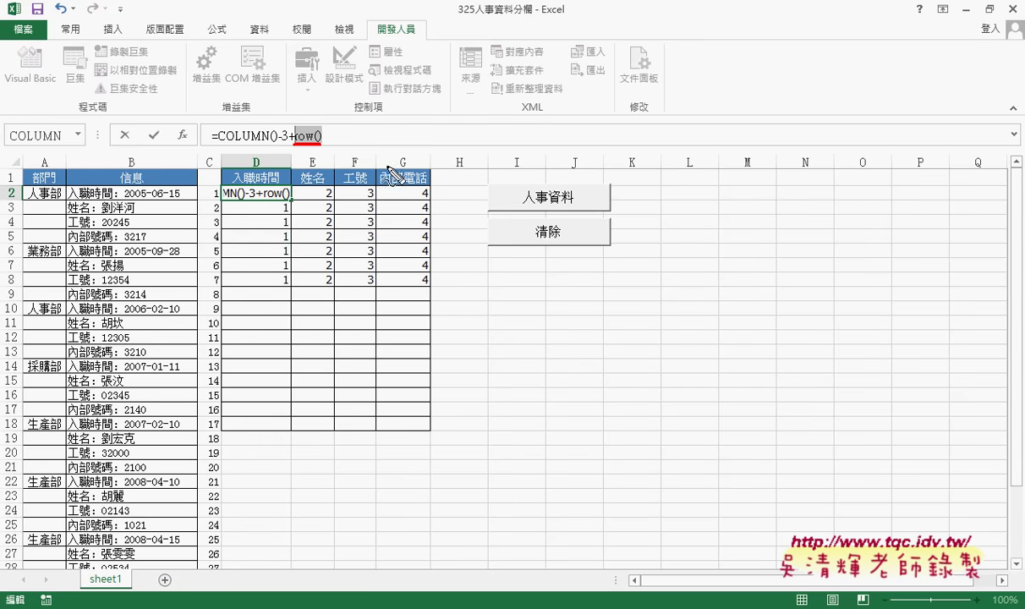
pyautogui.moveTo(19, 187); pyautogui.dragTo(15, 199)
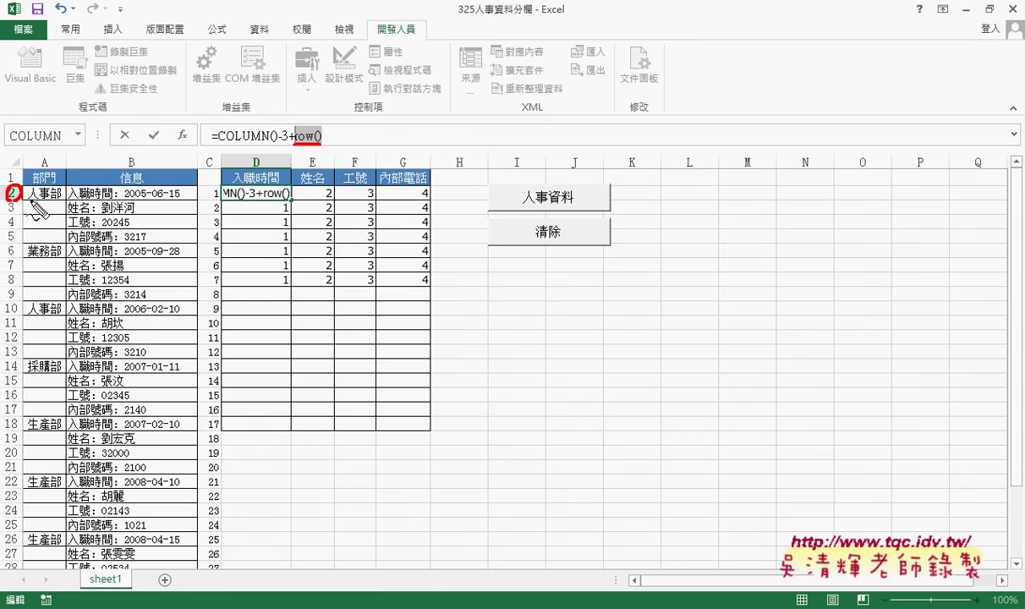
pyautogui.moveTo(10, 218); pyautogui.dragTo(12, 211)
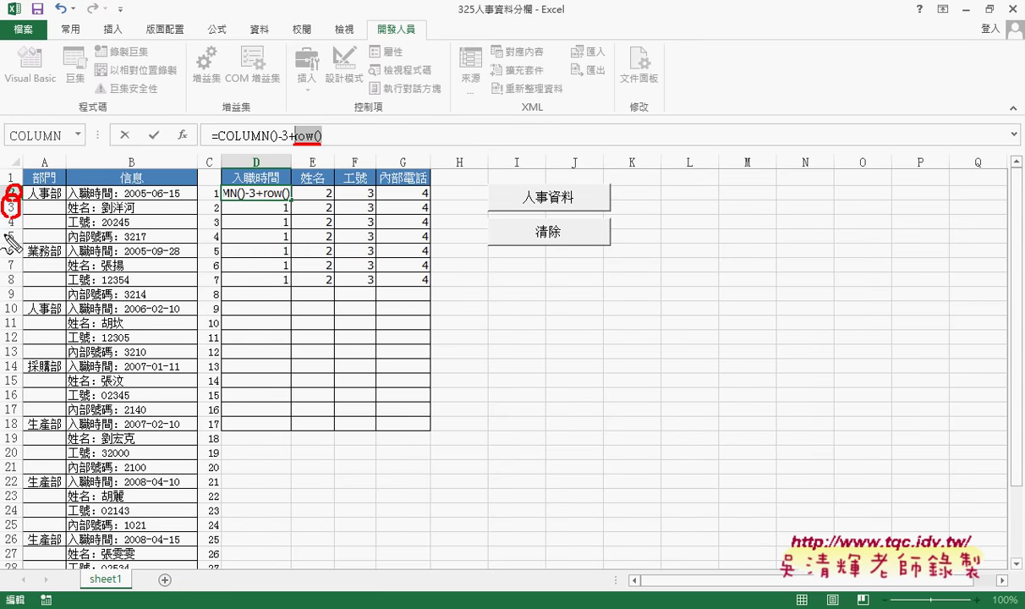
# - Edit the formula to =COLUMN()-3+(row()-2)*4
pyautogui.press('Escape')
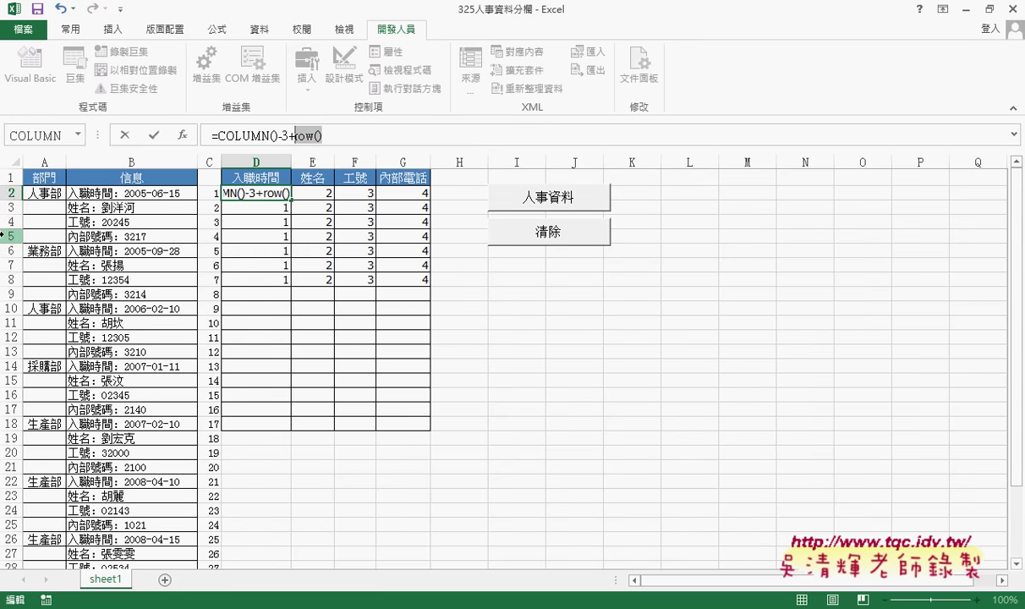
pyautogui.click(346, 138)
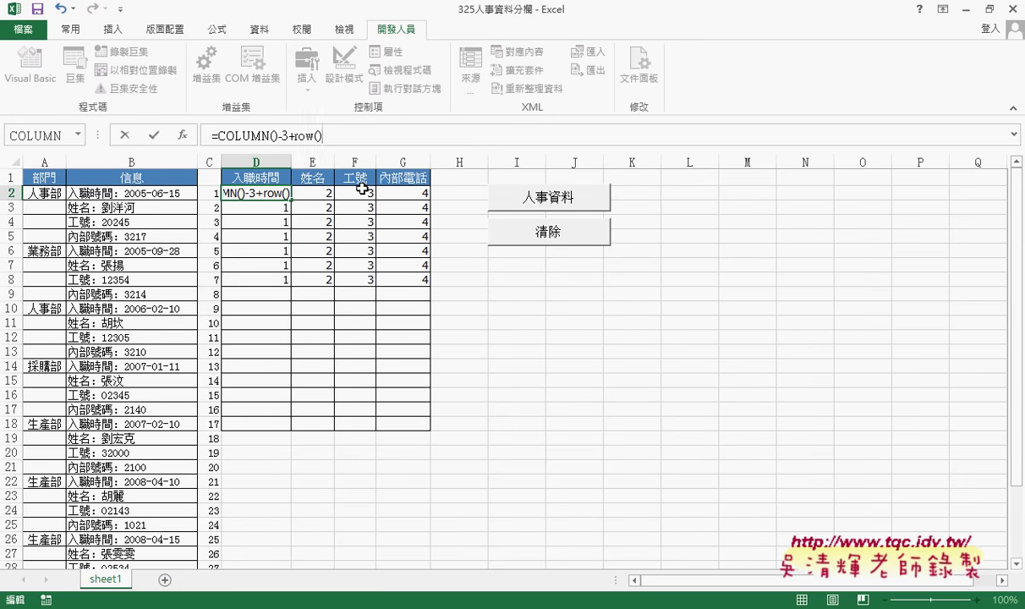
pyautogui.write('-')
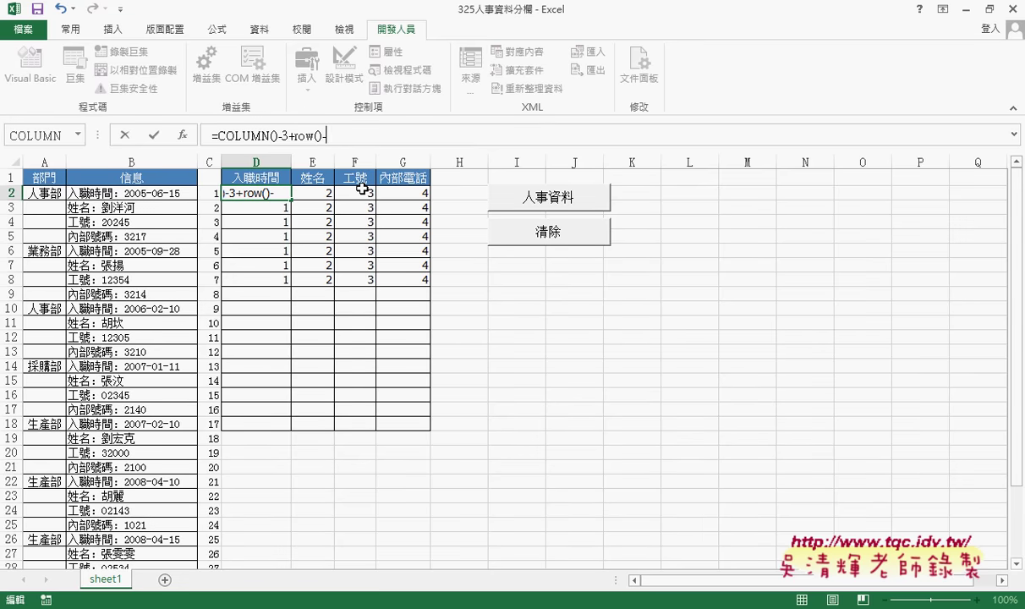
pyautogui.write('2')
pyautogui.click(292, 133)
pyautogui.write('(')
pyautogui.click(389, 135)
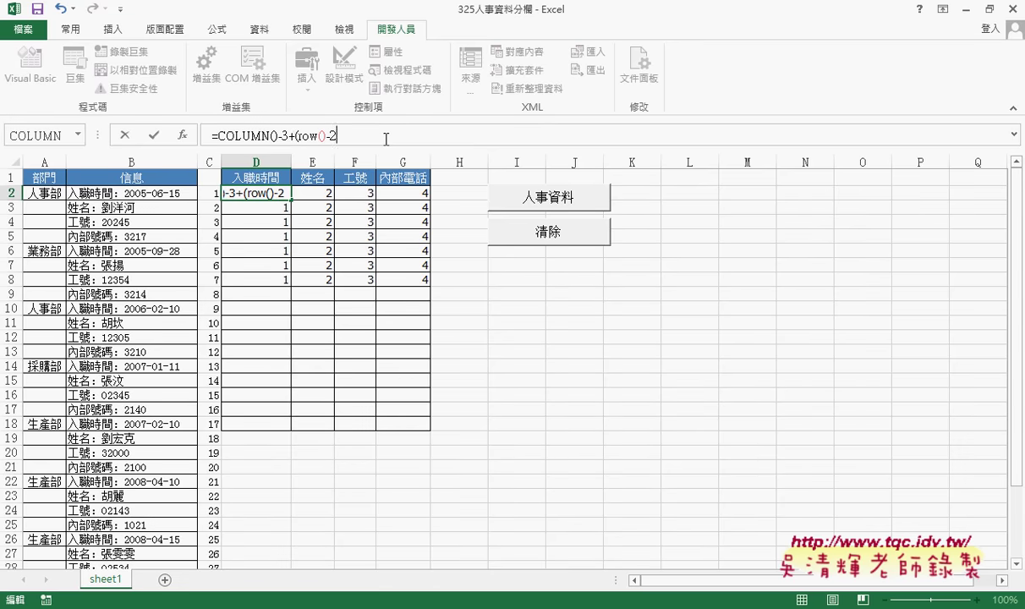
pyautogui.write(')')
pyautogui.write('*4')
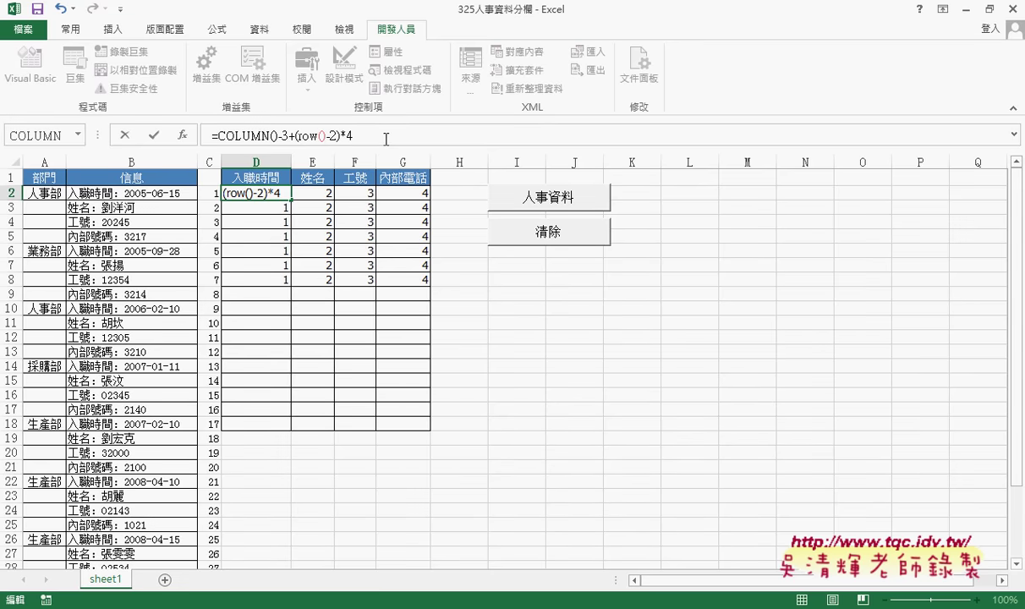
# - Highlight the (row()-2) portion of the formula to explain it
pyautogui.moveTo(337, 135); pyautogui.dragTo(296, 136)
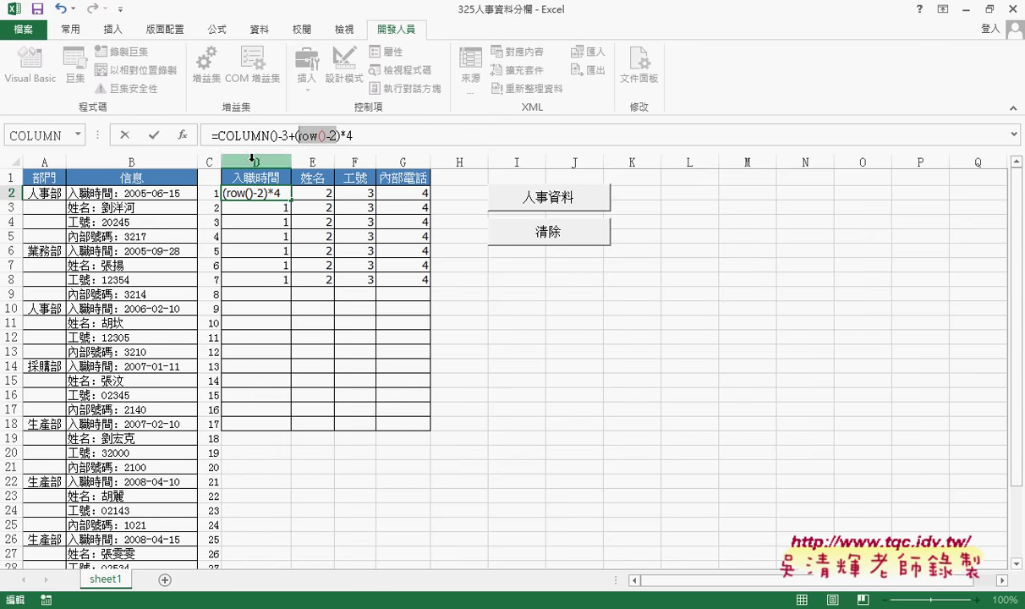
pyautogui.click(307, 135)
pyautogui.moveTo(296, 136); pyautogui.dragTo(330, 135)
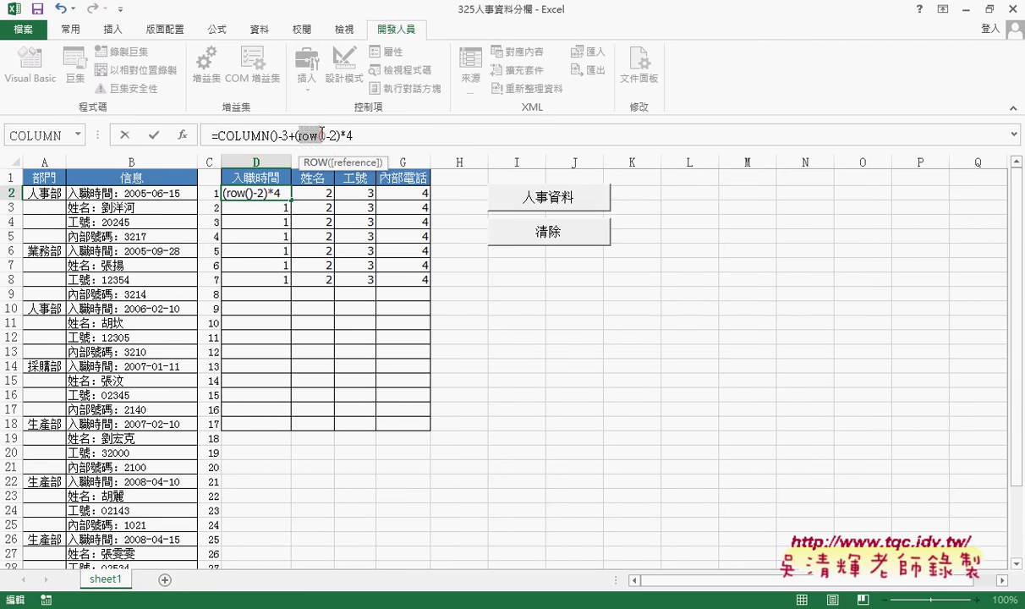
pyautogui.click(332, 136)
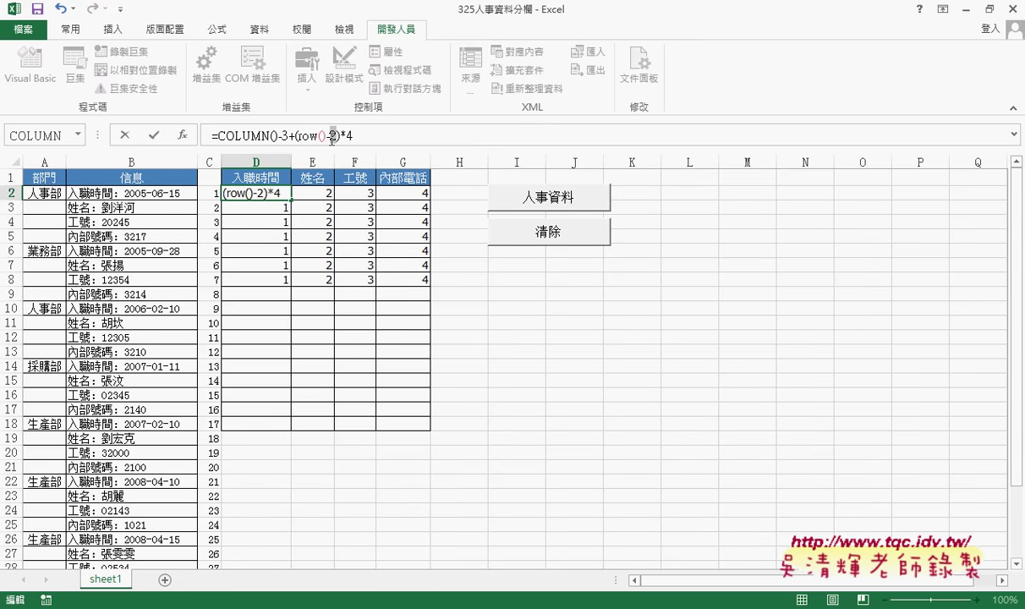
# - Commit the formula and fill it over D2:G9, numbering cells 1 through 32
pyautogui.click(153, 140)
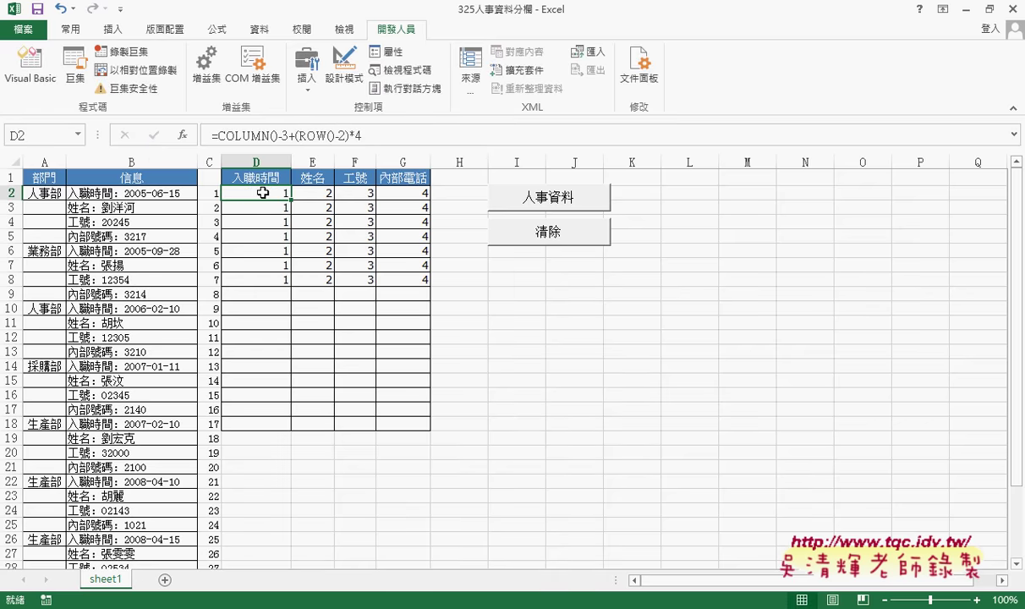
pyautogui.moveTo(291, 200)
pyautogui.mouseDown()
pyautogui.moveTo(434, 197)
pyautogui.moveTo(429, 299)
pyautogui.mouseUp()
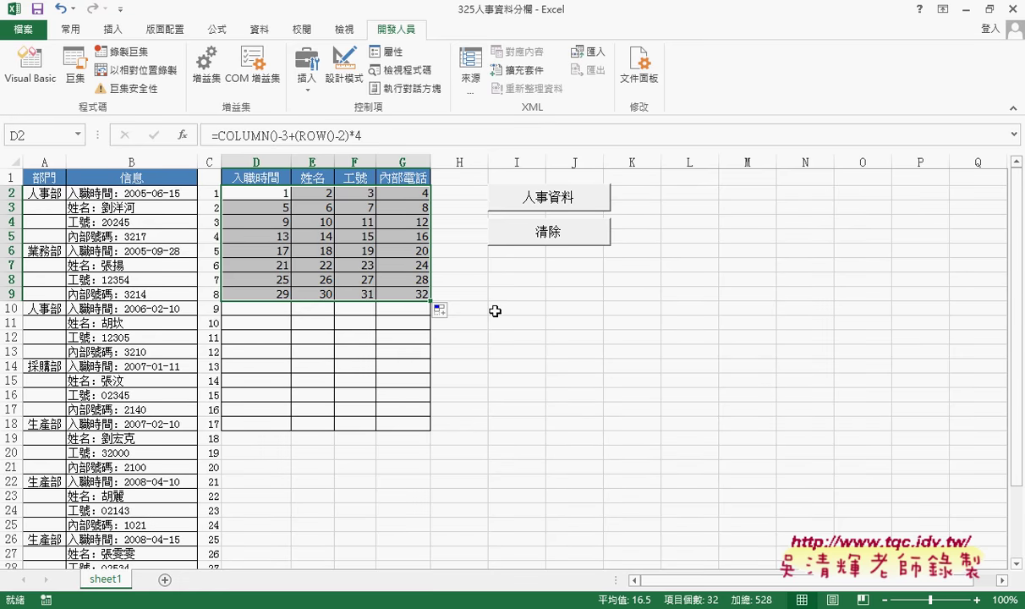
pyautogui.moveTo(219, 136); pyautogui.dragTo(289, 132)
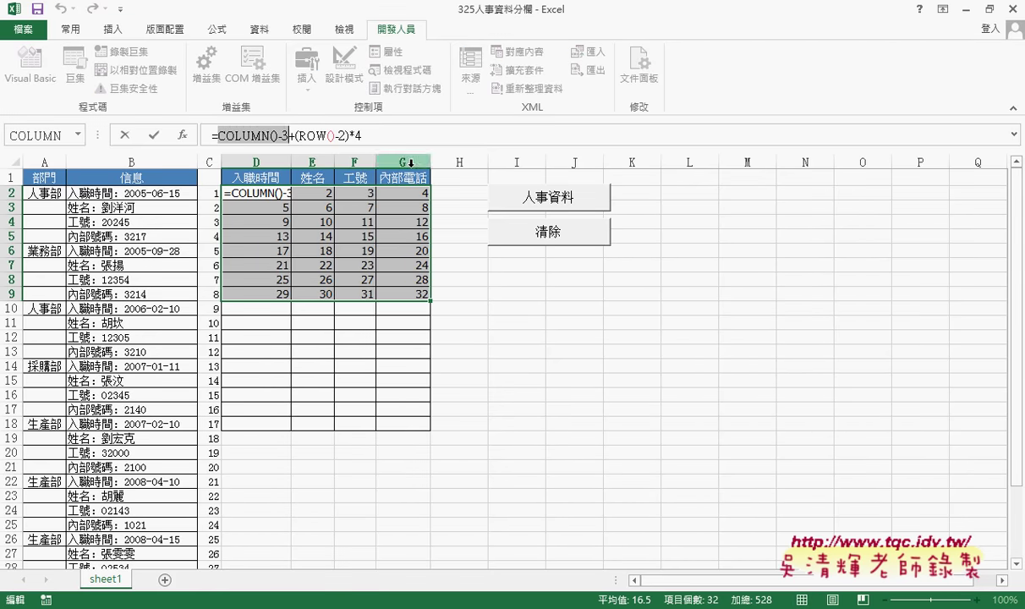
pyautogui.moveTo(292, 134); pyautogui.dragTo(359, 133)
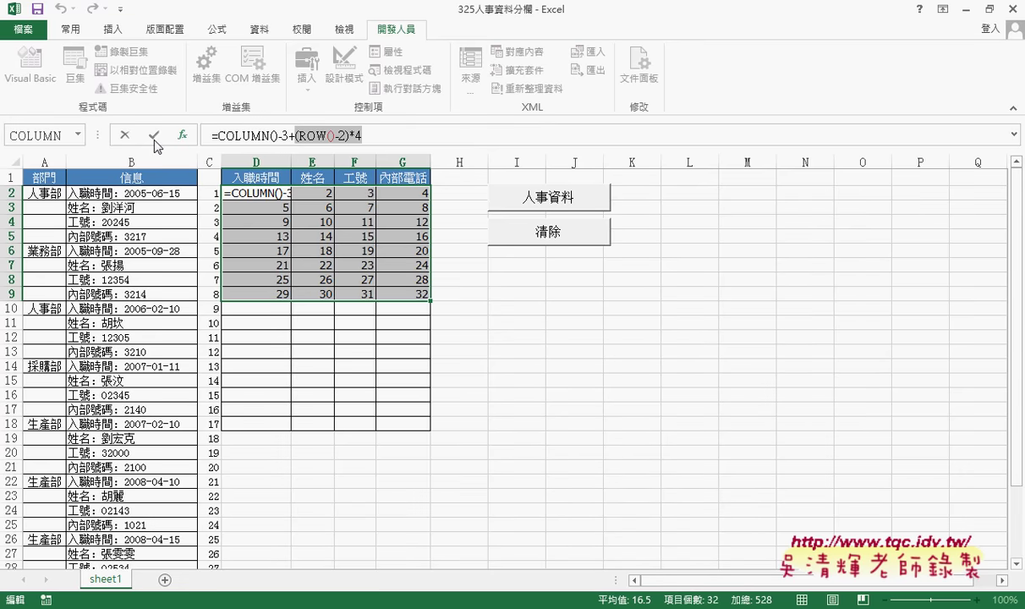
pyautogui.press('Return')
pyautogui.moveTo(271, 193); pyautogui.dragTo(412, 303)
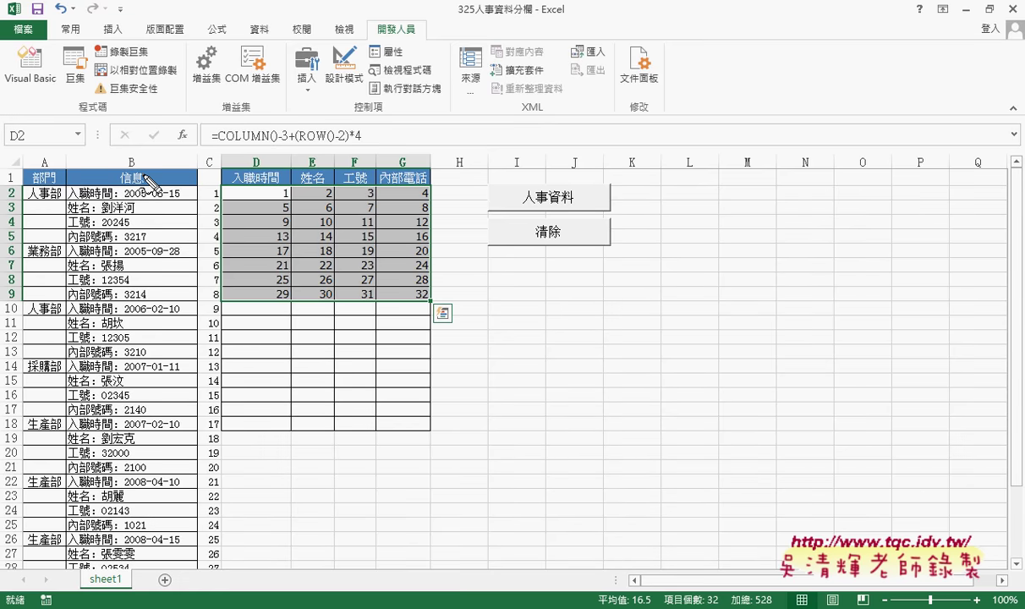
pyautogui.moveTo(144, 157)
pyautogui.mouseDown()
pyautogui.moveTo(143, 174)
pyautogui.moveTo(202, 169)
pyautogui.moveTo(186, 169)
pyautogui.mouseUp()
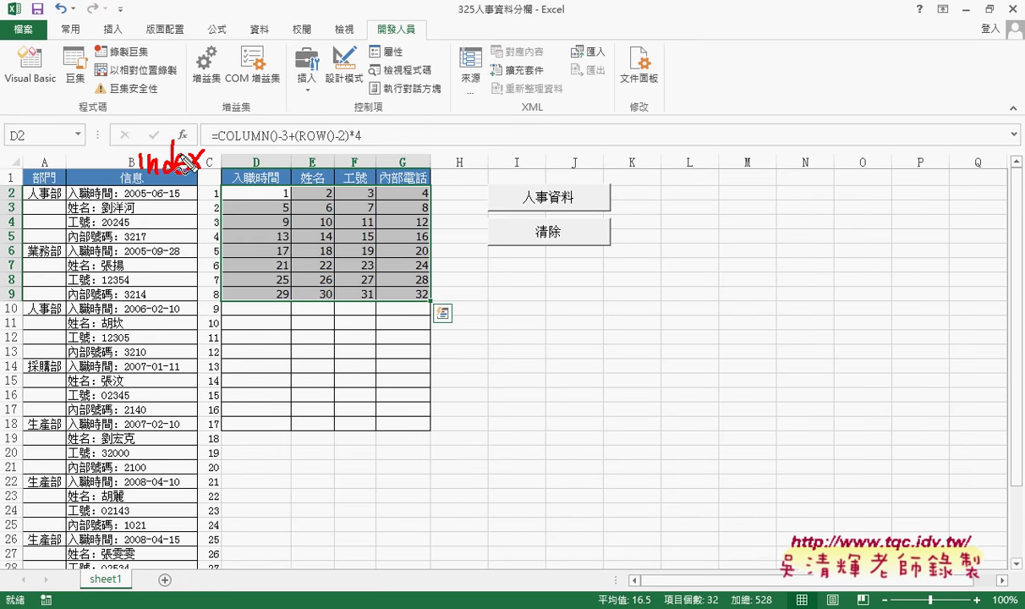
pyautogui.click(141, 144)
pyautogui.moveTo(226, 139); pyautogui.dragTo(218, 176)
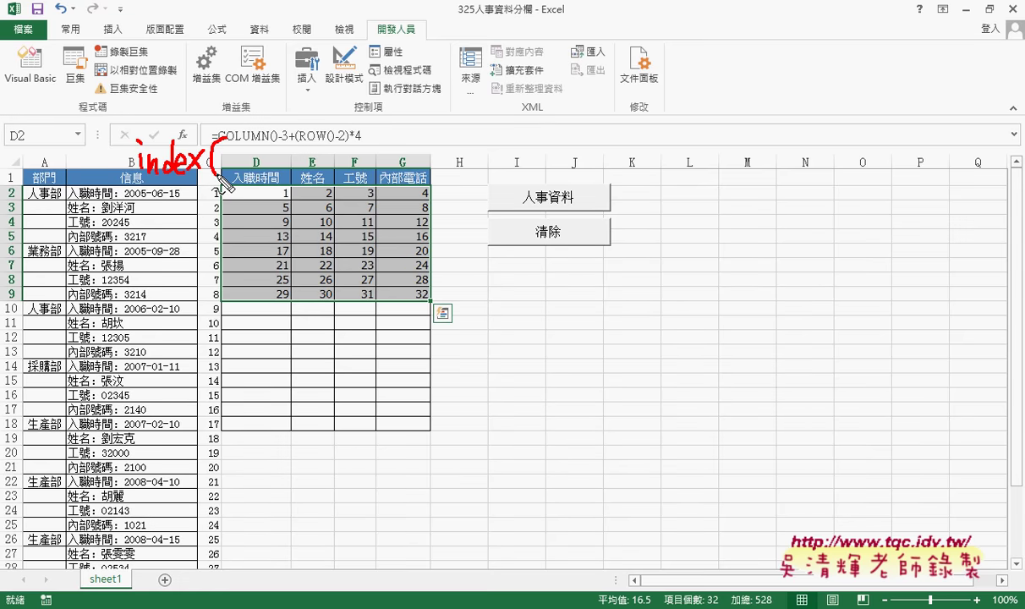
pyautogui.press('Escape')
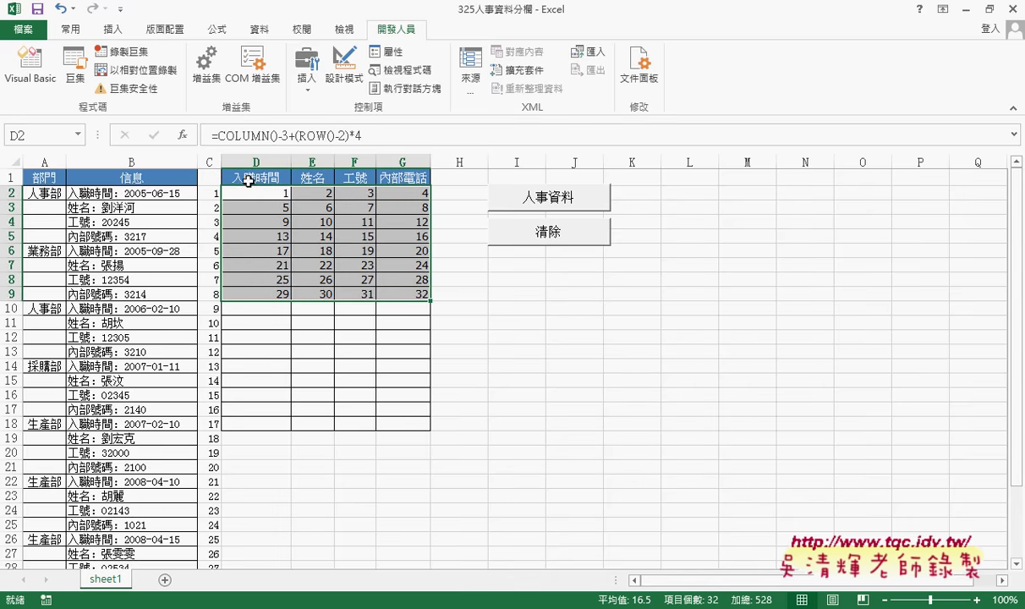
pyautogui.click(256, 188)
# - Cut D2's old formula text, leaving only the equals sign
pyautogui.moveTo(213, 135); pyautogui.dragTo(342, 135)
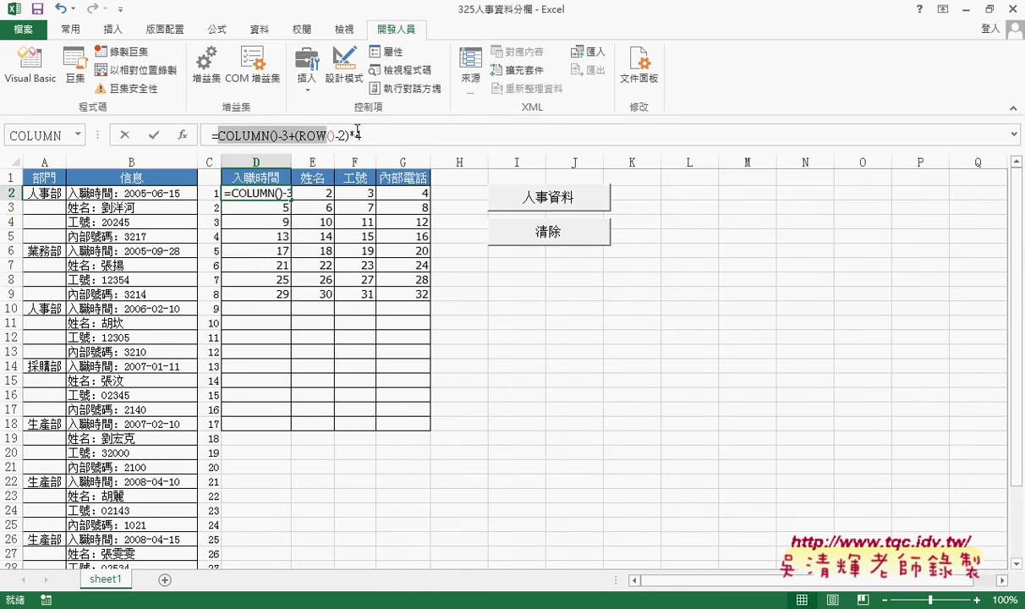
pyautogui.rightClick(342, 136)
pyautogui.click(371, 144)
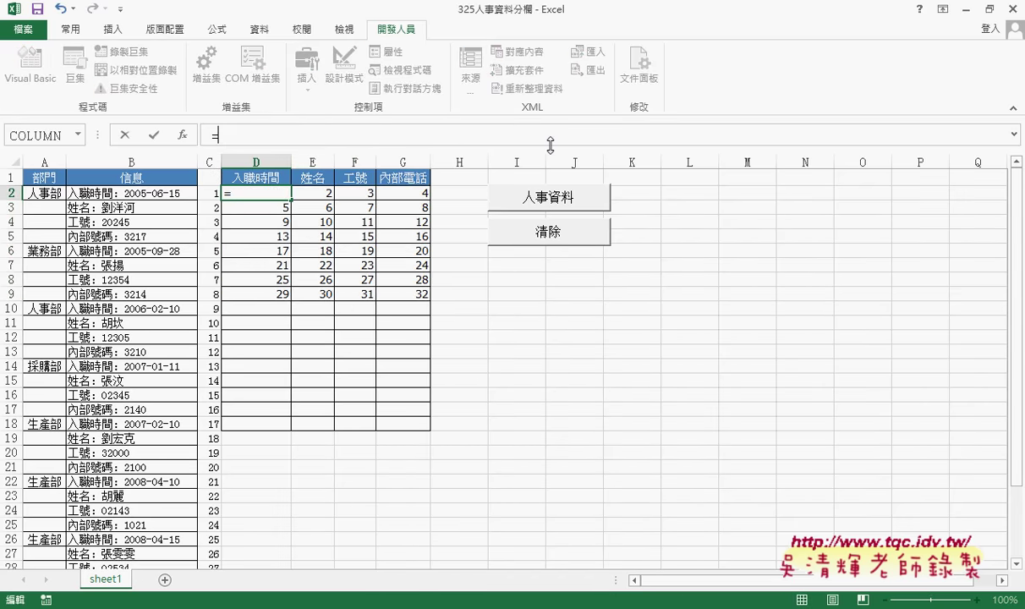
# - Insert the INDEX function using its array,row_num,column_num form
pyautogui.click(184, 137)
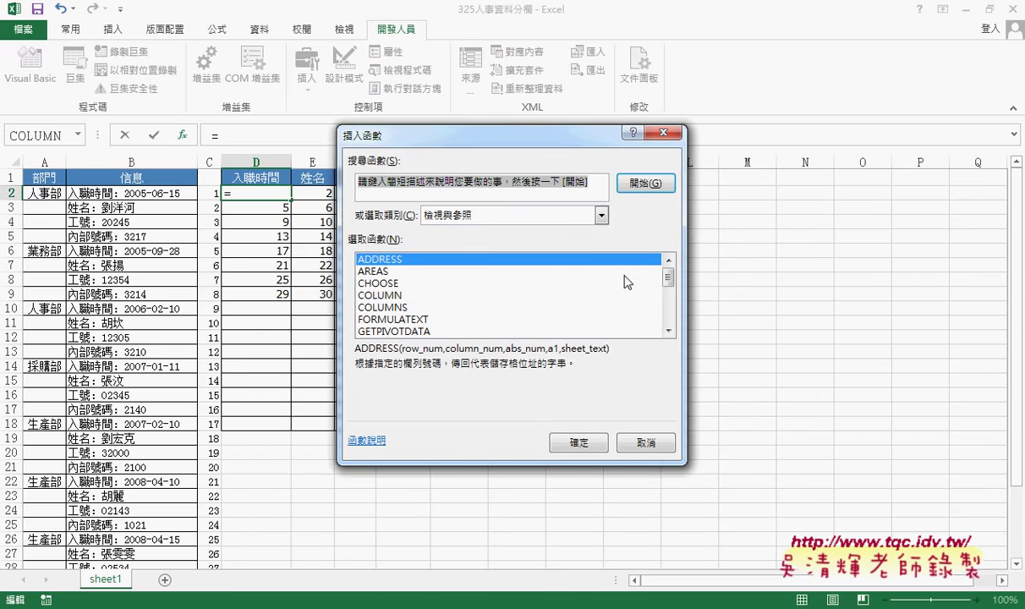
pyautogui.moveTo(669, 278); pyautogui.dragTo(668, 301)
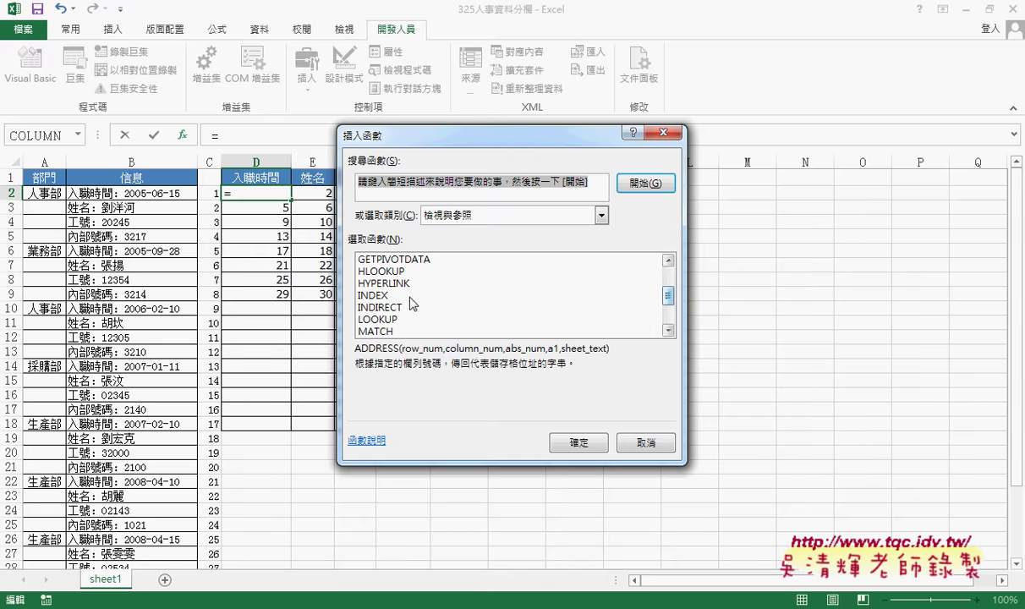
pyautogui.click(378, 296)
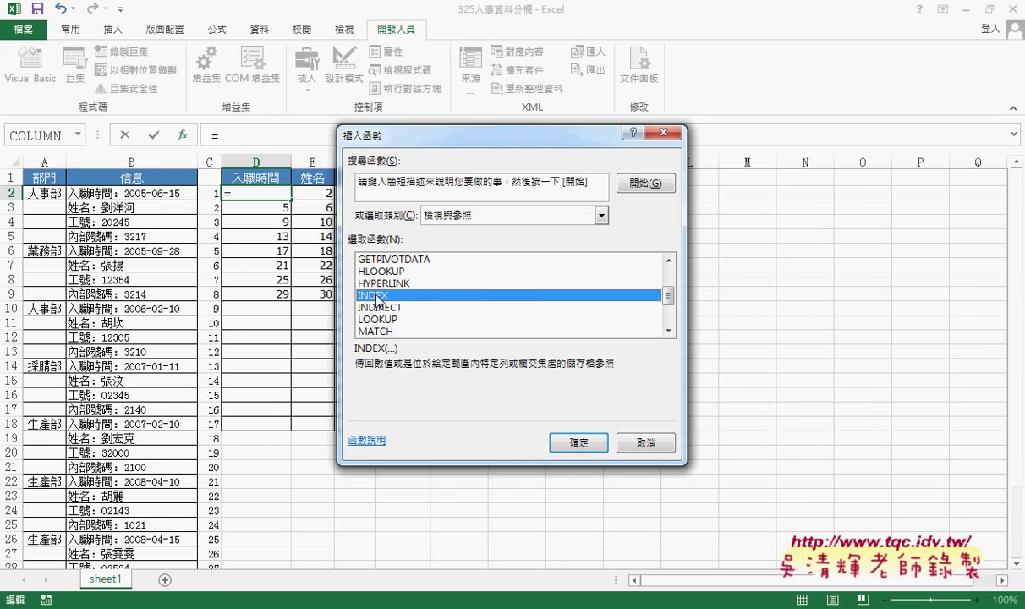
pyautogui.press('Down')
pyautogui.press('Down')
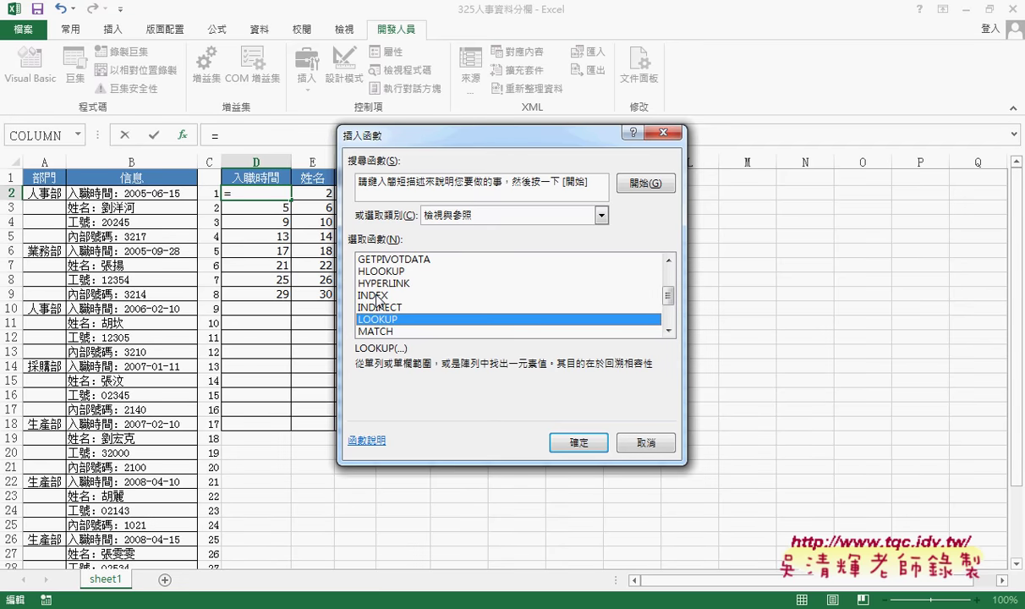
pyautogui.click(377, 296)
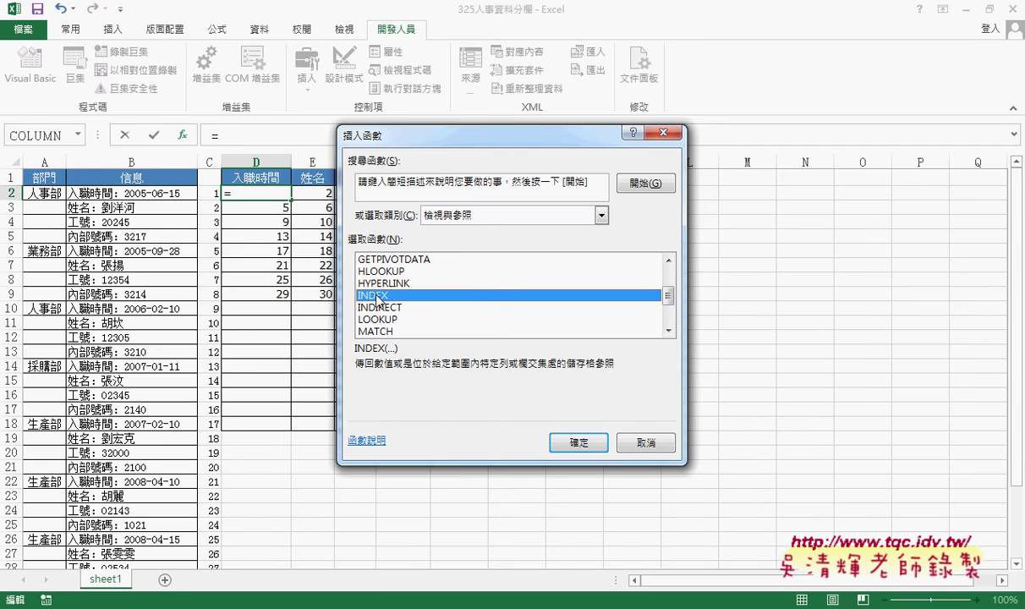
pyautogui.scroll(-1, 630, 315)
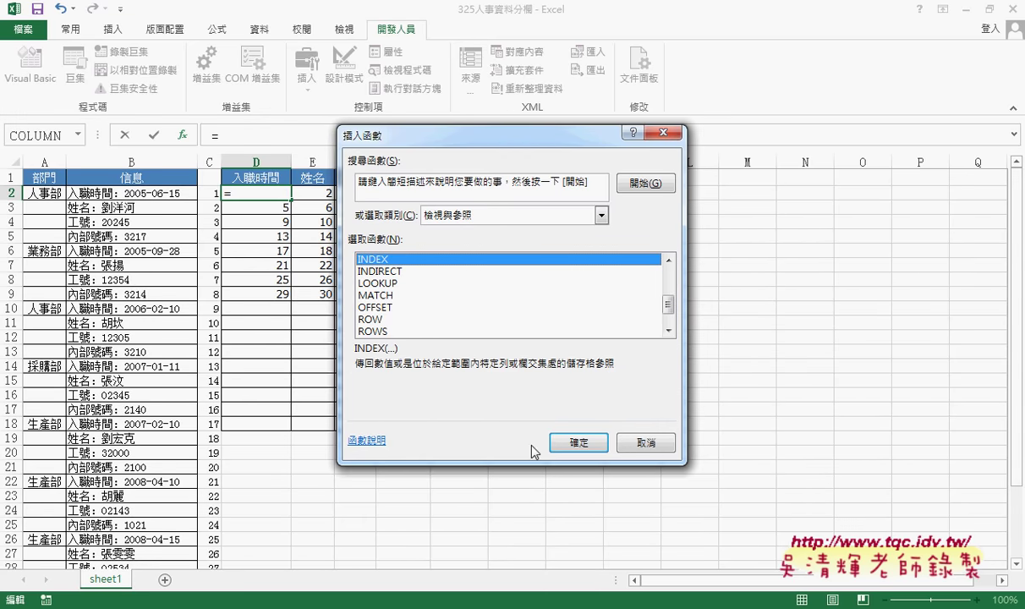
pyautogui.click(578, 441)
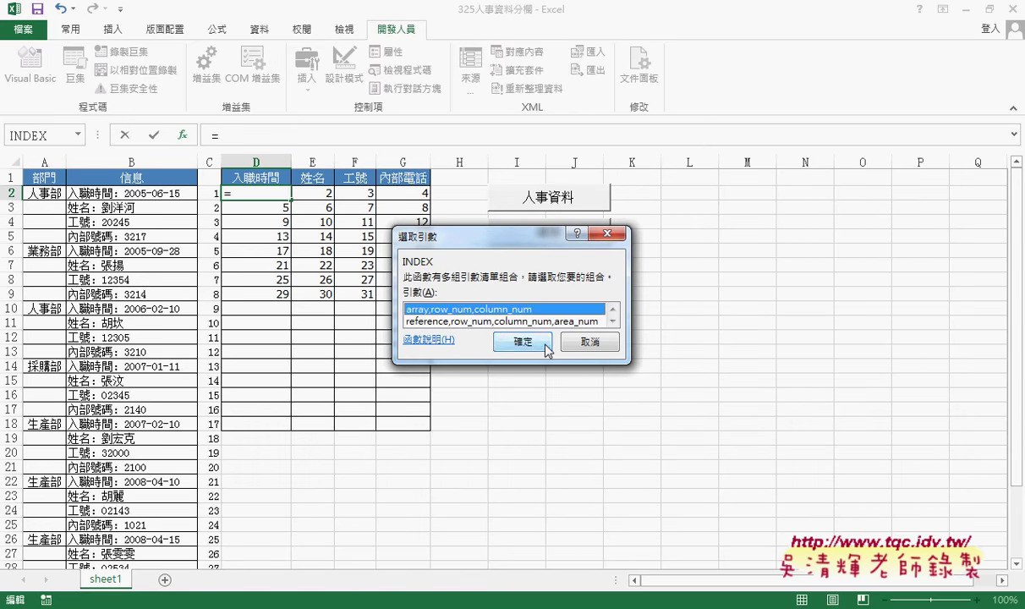
pyautogui.click(520, 339)
pyautogui.moveTo(479, 178); pyautogui.dragTo(587, 171)
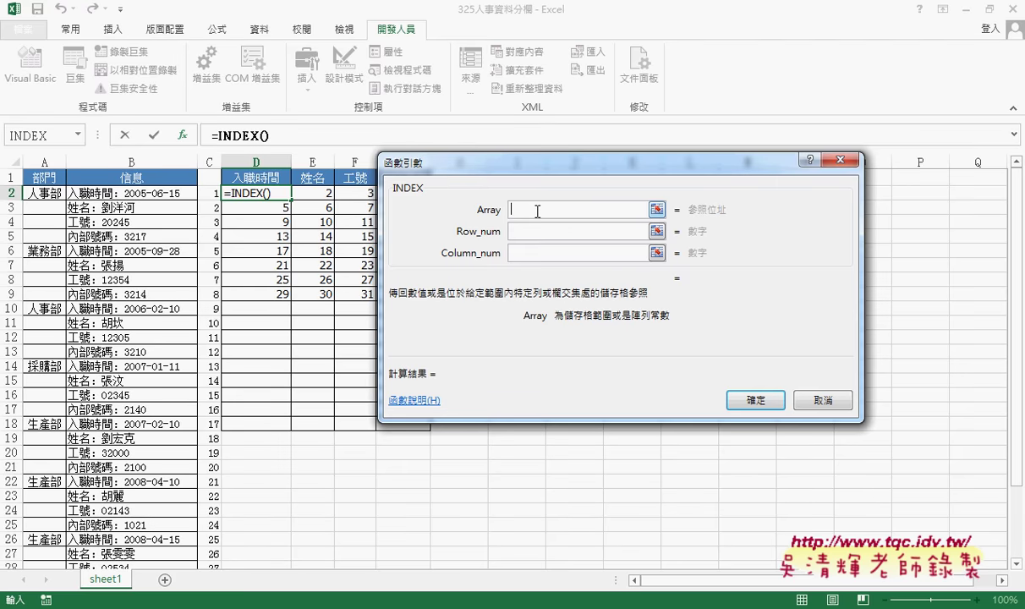
# - Set INDEX's Array argument to the absolute range $B$2:$B$33, then go to Row_num
pyautogui.click(136, 193)
pyautogui.scroll(-4, 127, 330)
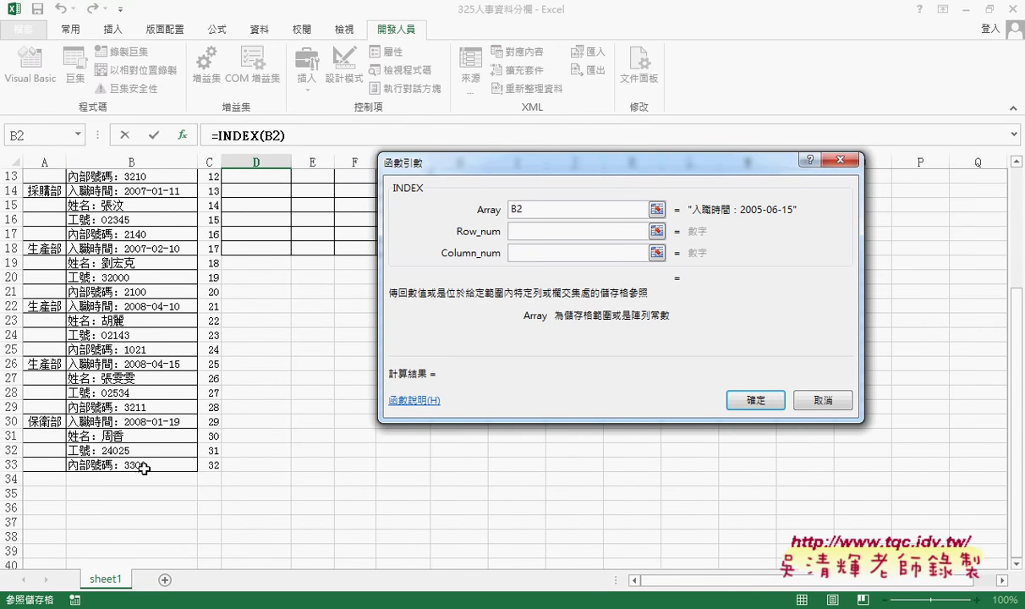
pyautogui.keyDown('shift'); pyautogui.click(144, 468); pyautogui.keyUp('shift')
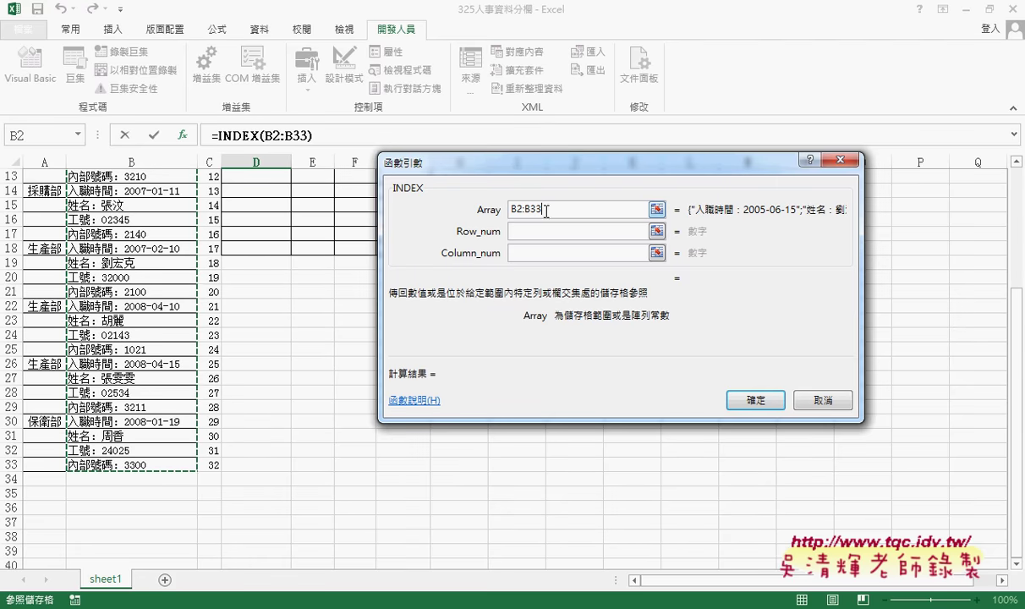
pyautogui.click(552, 212)
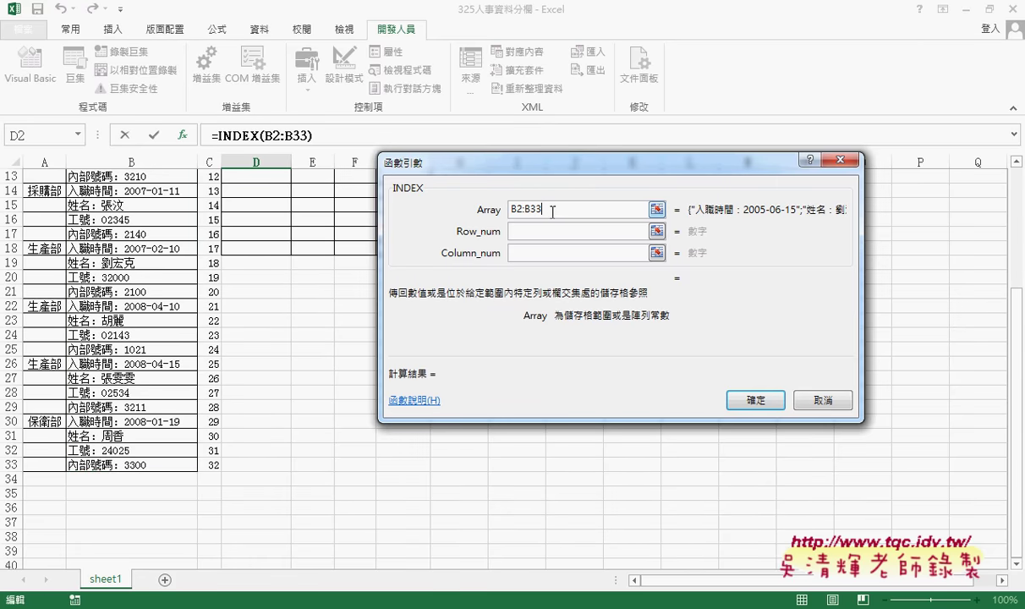
pyautogui.click(545, 231)
pyautogui.scroll(4, 117, 234)
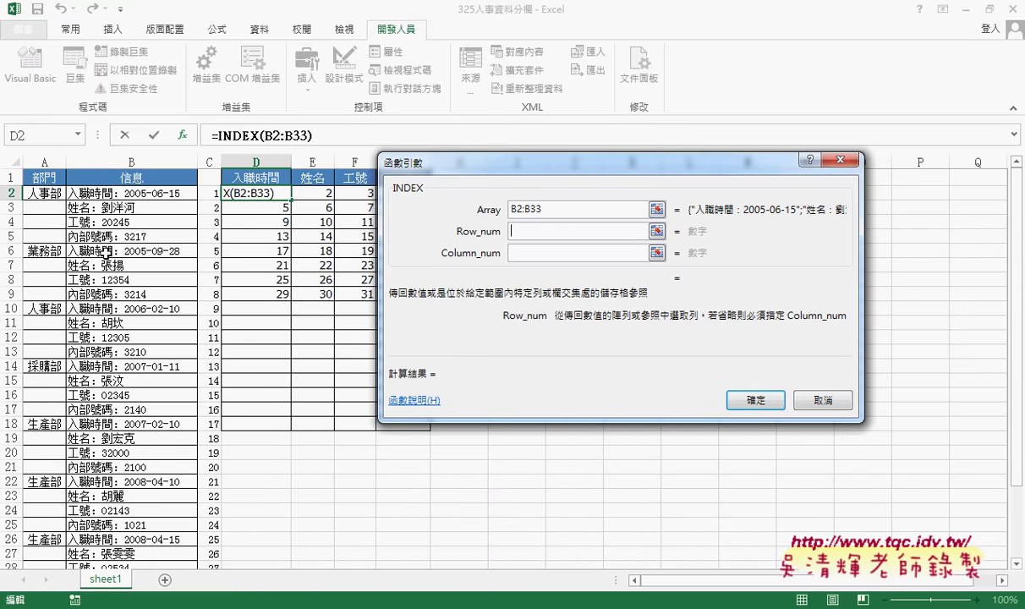
pyautogui.click(511, 214)
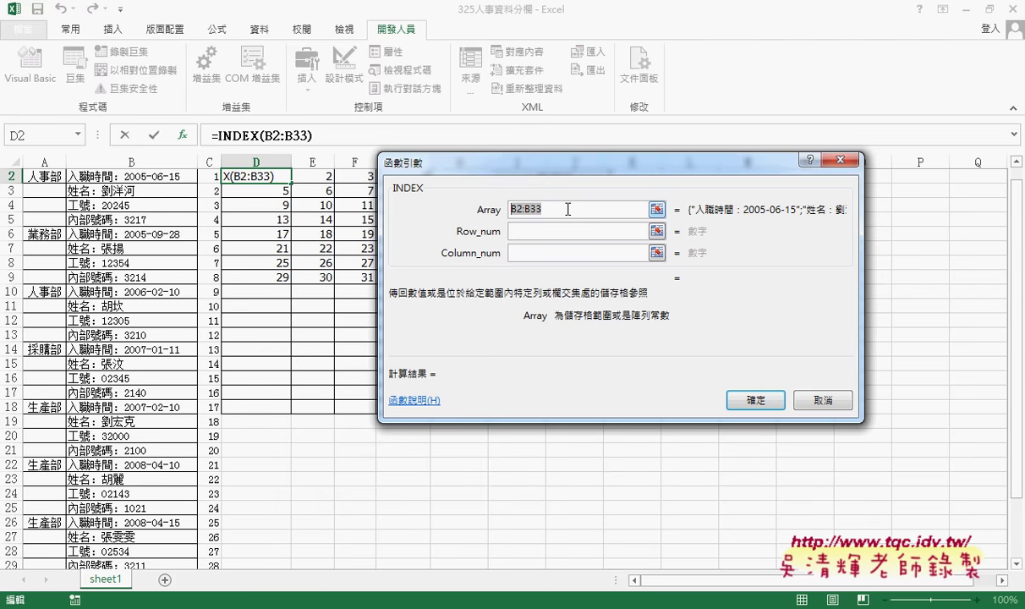
pyautogui.press('F4')
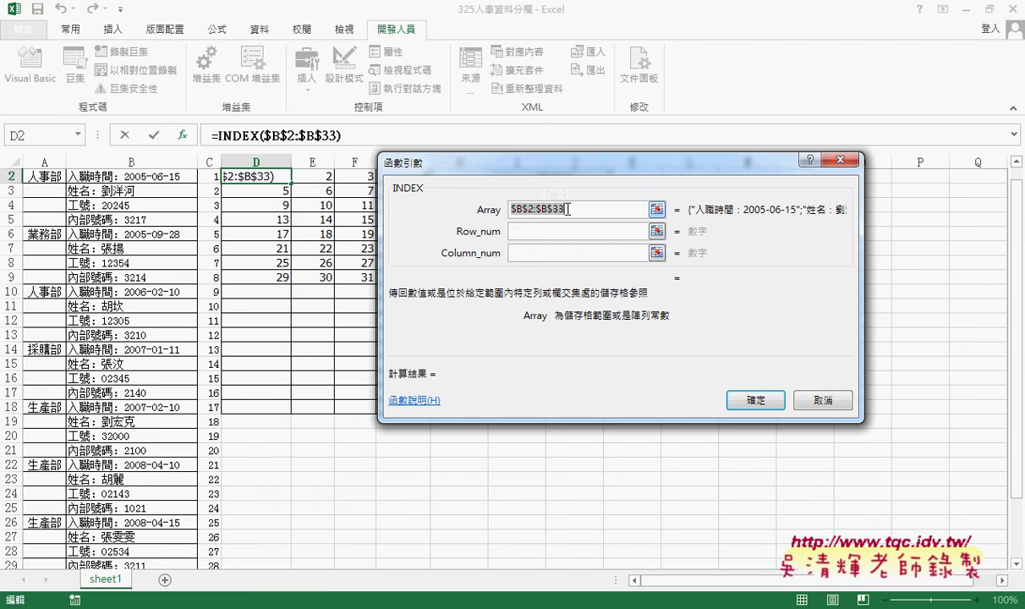
pyautogui.click(525, 233)
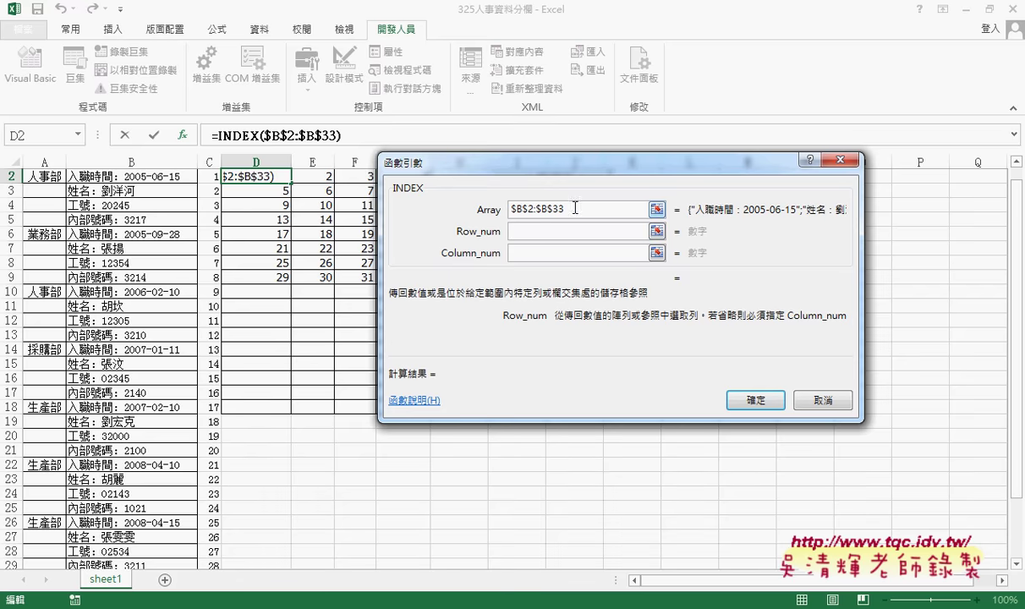
pyautogui.moveTo(575, 209); pyautogui.dragTo(500, 207)
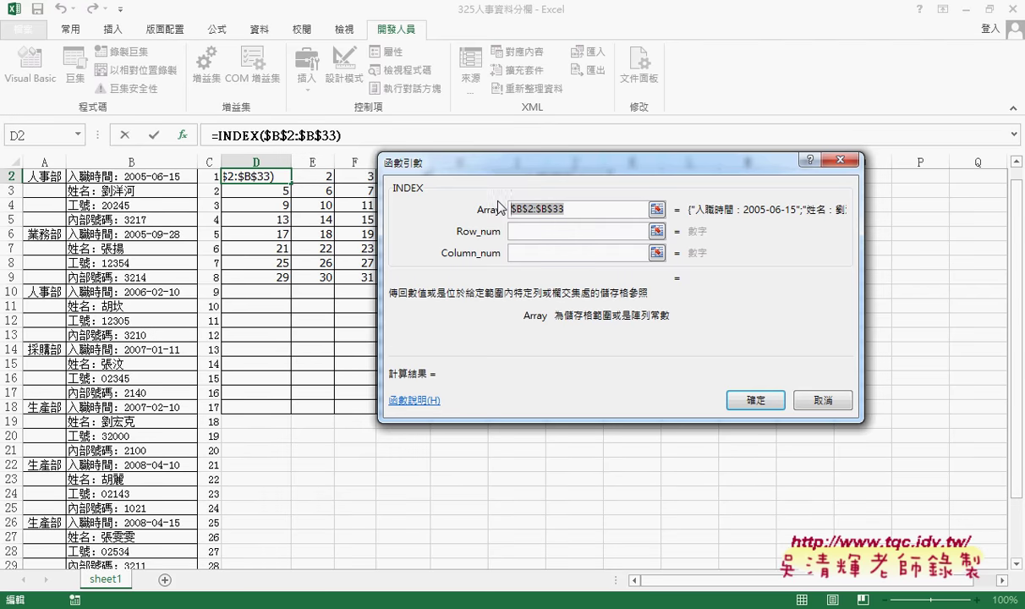
pyautogui.click(517, 233)
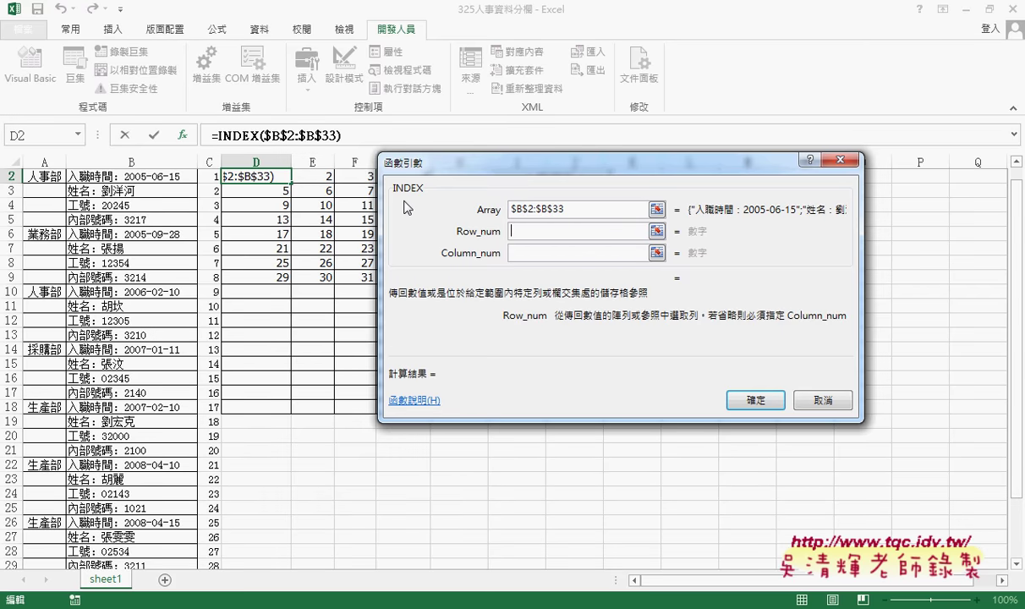
pyautogui.rightClick(530, 233)
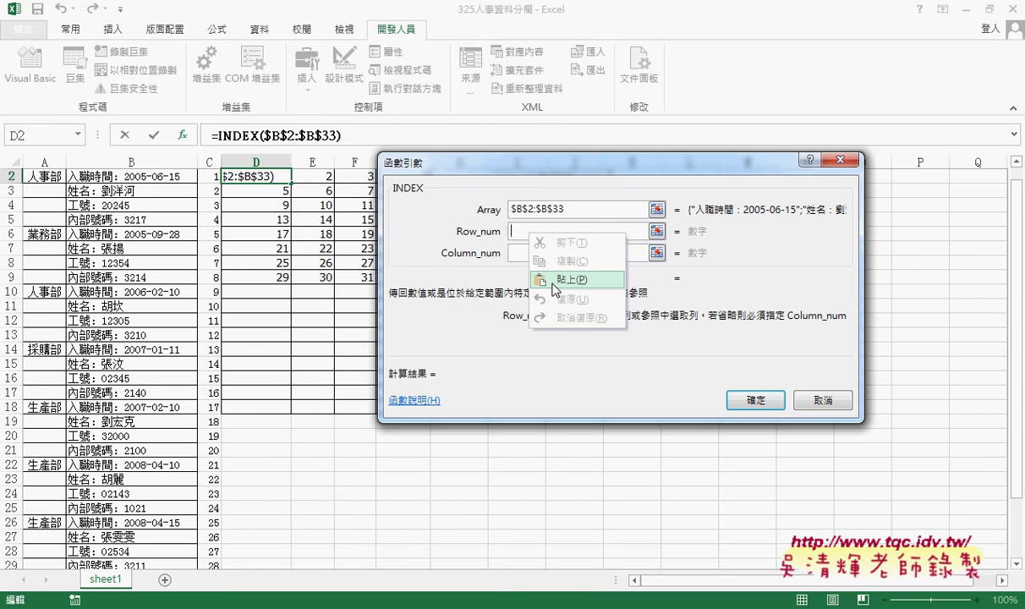
# - Set D2's INDEX row number to COLUMN()-3+(ROW()-2)*4 and column number to 1, and confirm
pyautogui.click(571, 279)
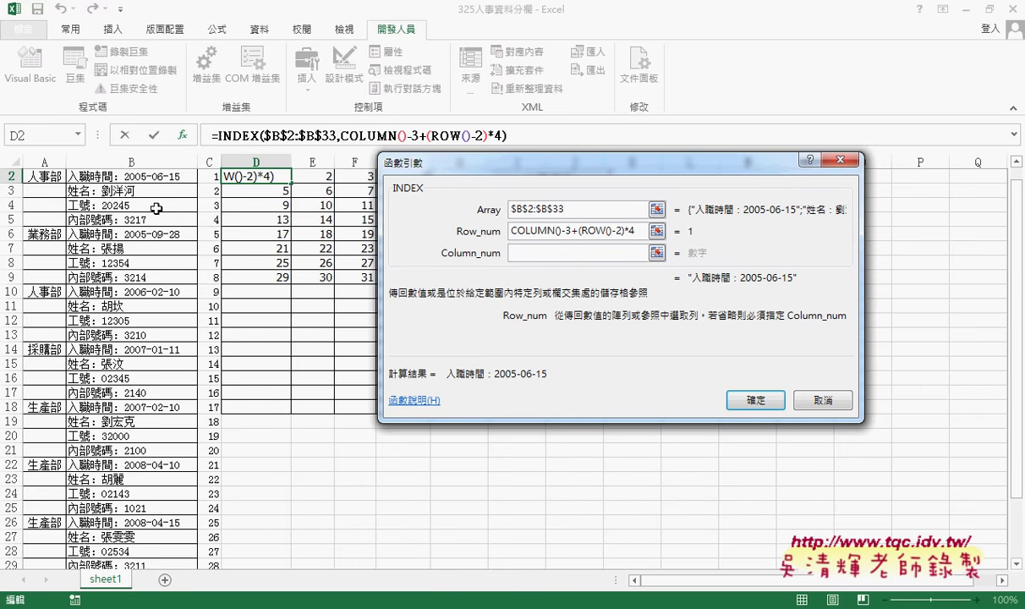
pyautogui.scroll(1, 152, 203)
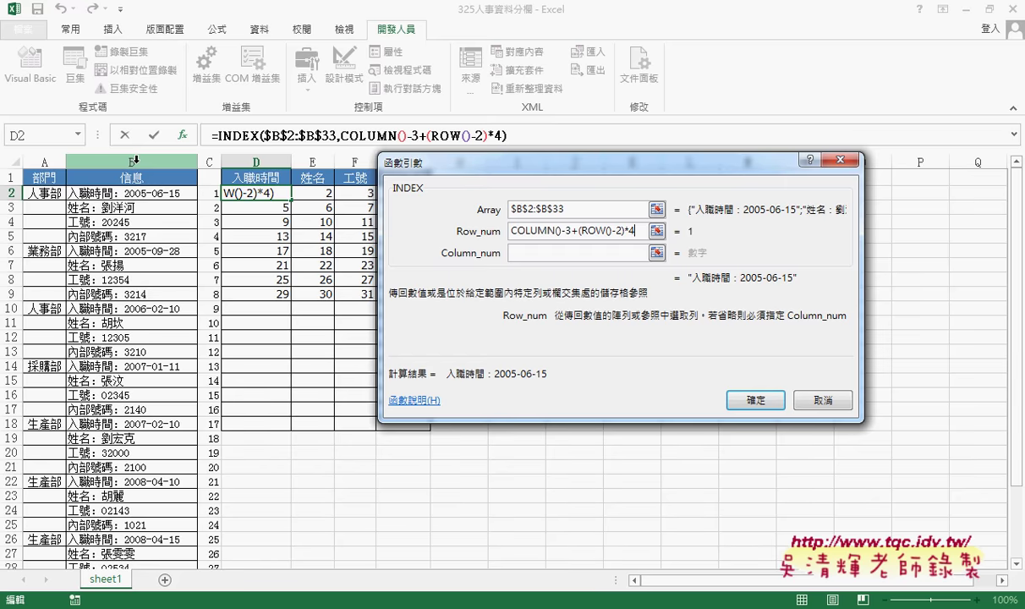
pyautogui.click(531, 252)
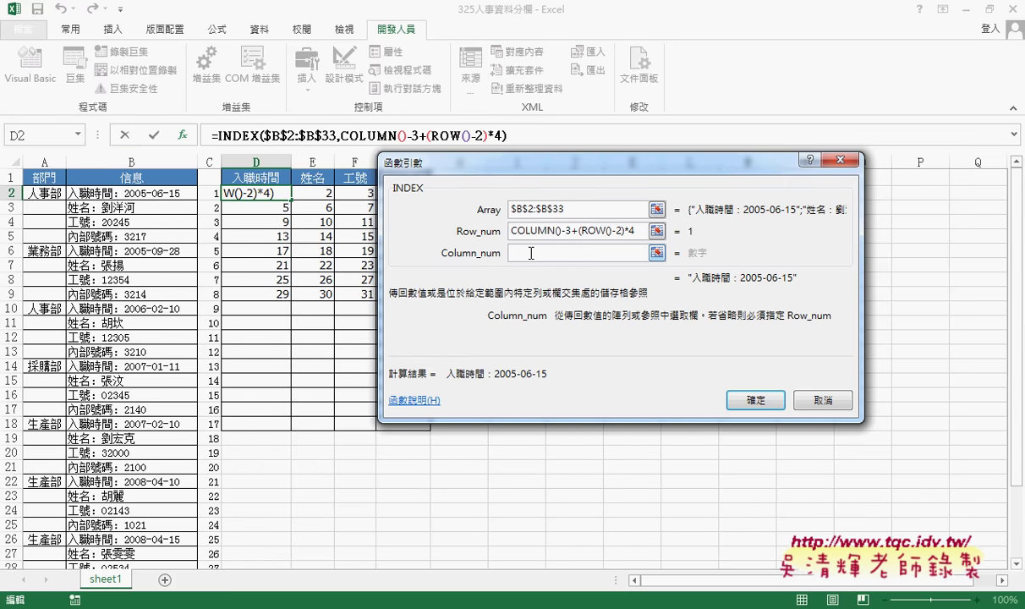
pyautogui.write('1')
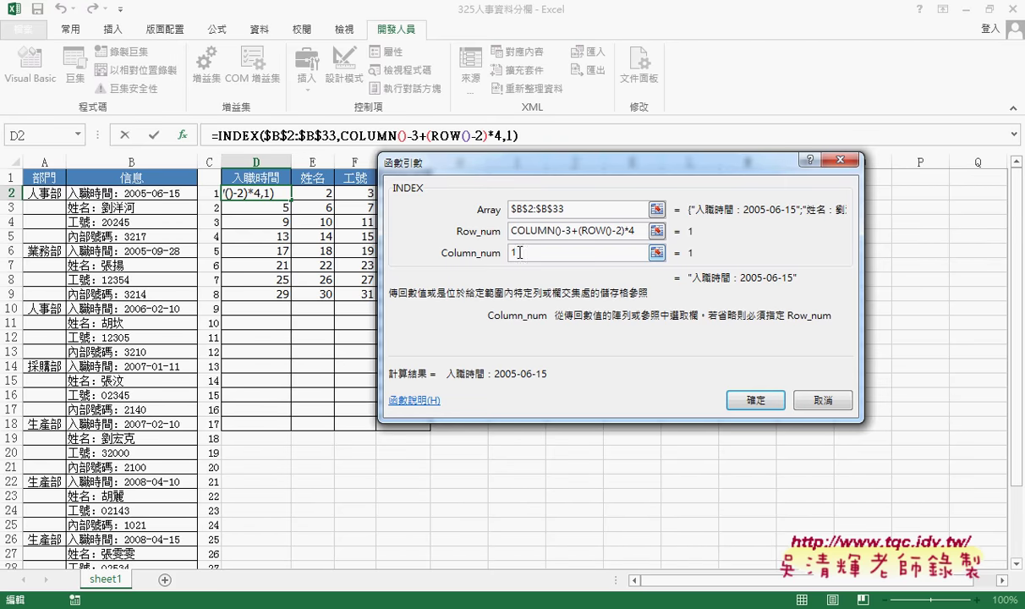
pyautogui.click(747, 404)
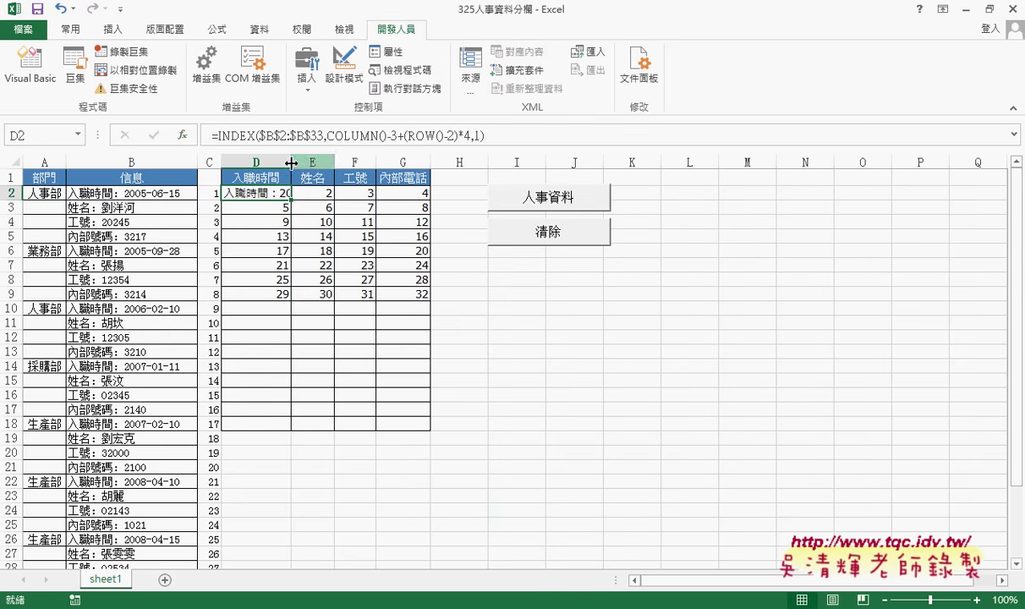
# - Widen column D, copy D2's formula across to G2, and widen columns E through G
pyautogui.moveTo(289, 161); pyautogui.dragTo(353, 161)
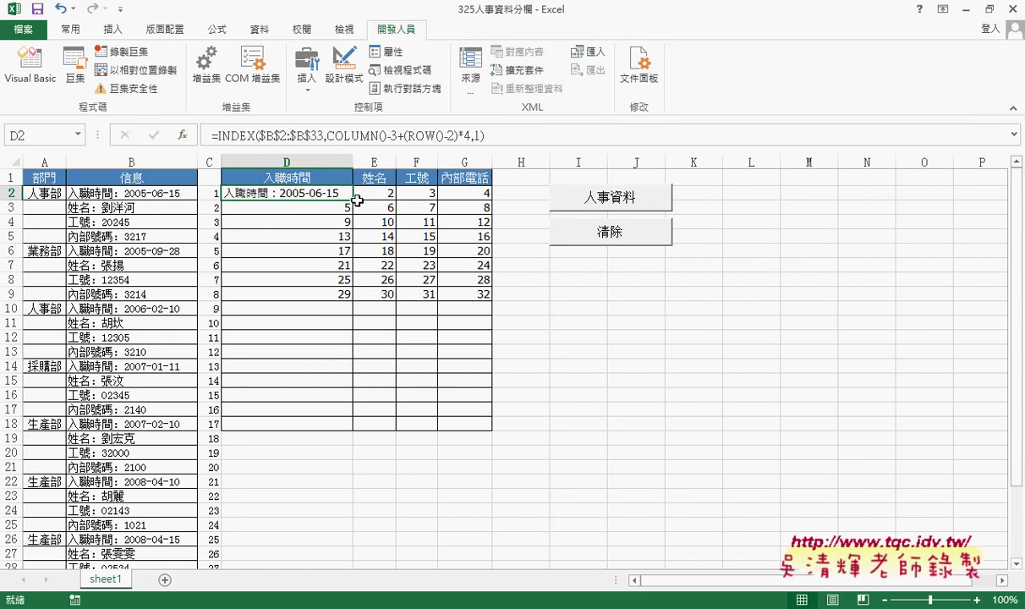
pyautogui.moveTo(354, 202); pyautogui.dragTo(489, 202)
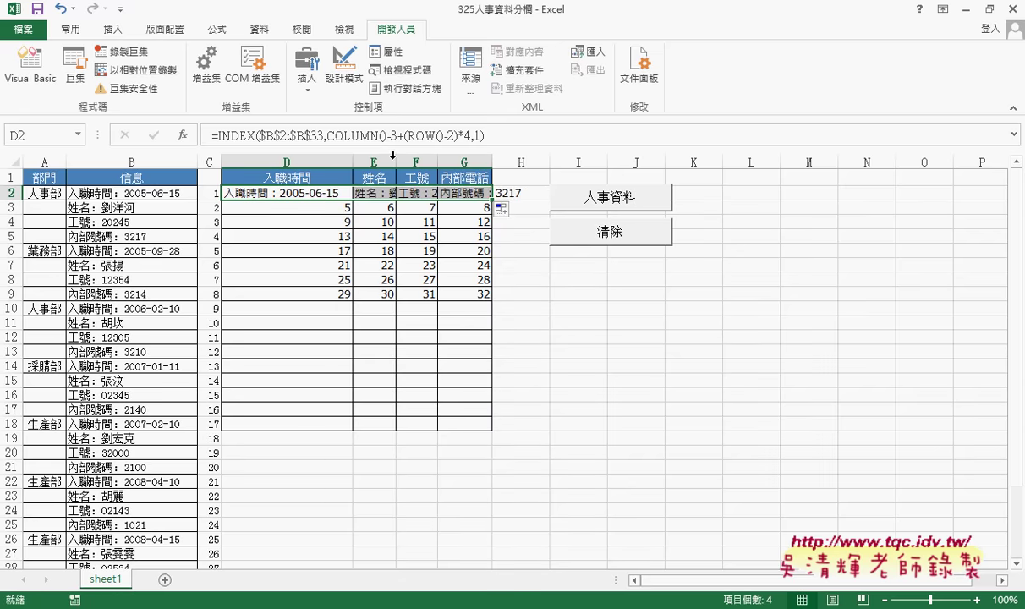
pyautogui.moveTo(393, 164); pyautogui.dragTo(507, 162)
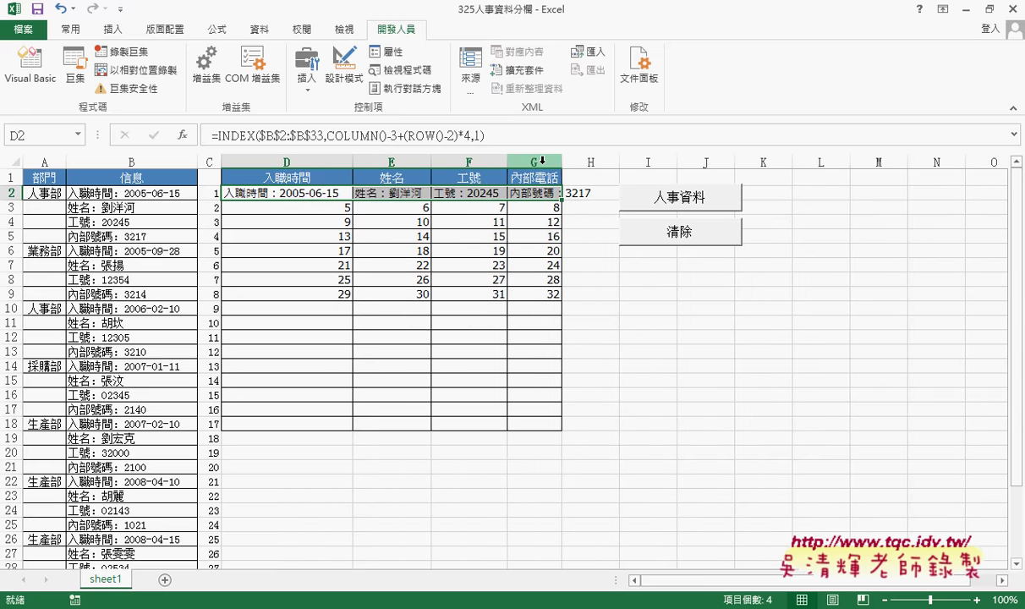
pyautogui.doubleClick(563, 161)
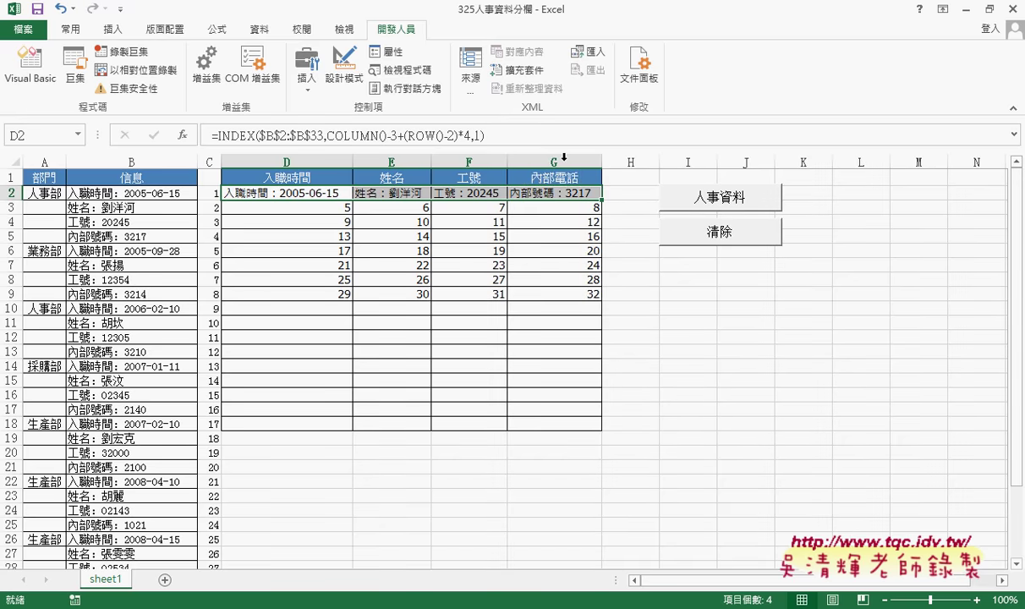
# - Re-copy D2's formula across to G2, leaving the fill options unchanged
pyautogui.click(300, 193)
pyautogui.moveTo(352, 197); pyautogui.dragTo(542, 193)
pyautogui.click(611, 208)
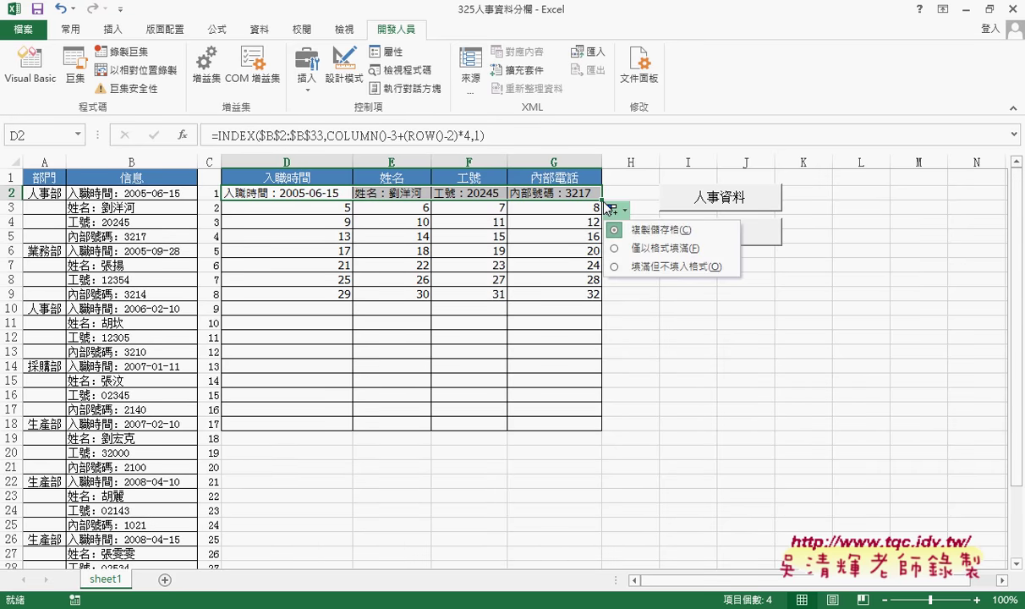
pyautogui.click(609, 208)
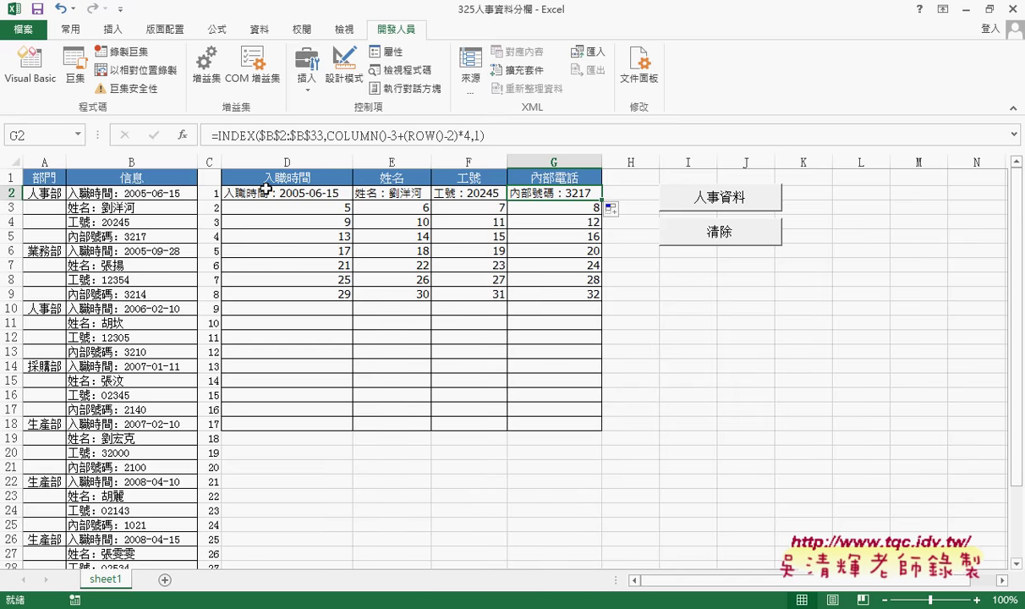
pyautogui.click(305, 196)
# - Copy the D2:G2 formulas down through row 9 for all eight employees
pyautogui.moveTo(352, 208)
pyautogui.mouseDown()
pyautogui.moveTo(590, 202)
pyautogui.moveTo(598, 304)
pyautogui.mouseUp()
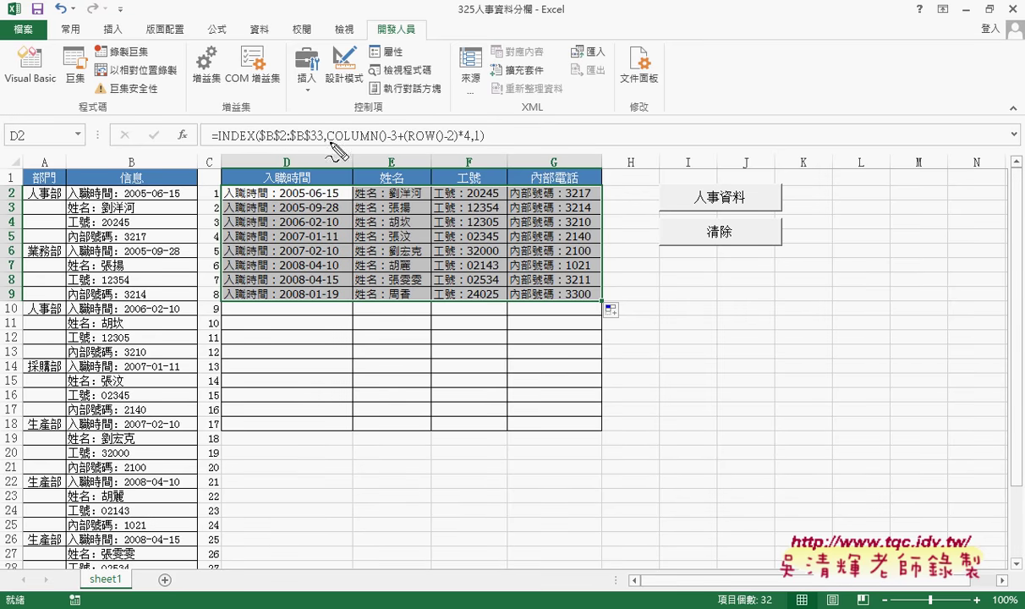
pyautogui.moveTo(226, 203)
pyautogui.mouseDown()
pyautogui.moveTo(277, 203)
pyautogui.moveTo(277, 180)
pyautogui.mouseUp()
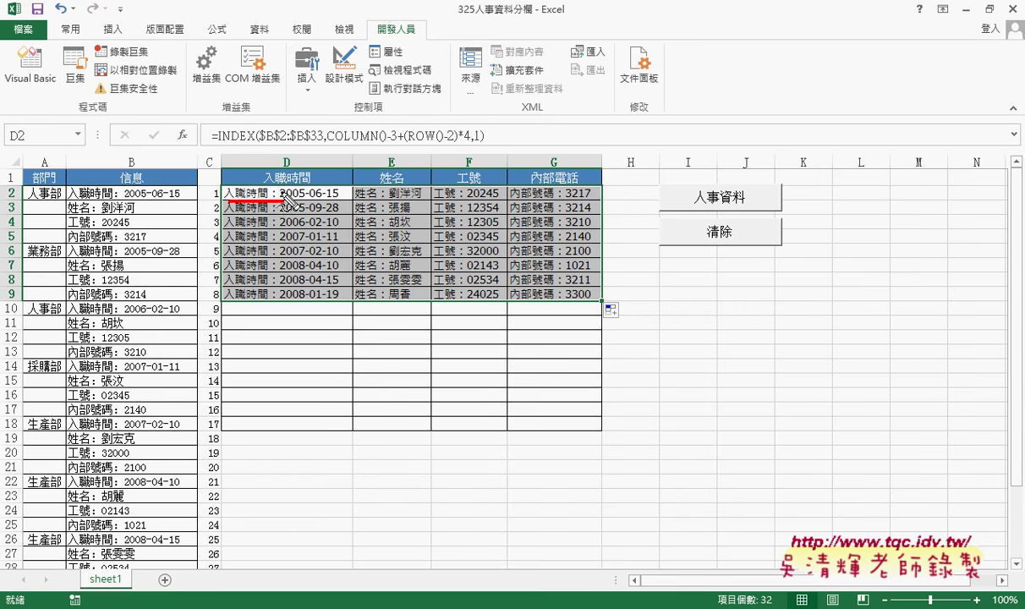
pyautogui.moveTo(354, 202)
pyautogui.mouseDown()
pyautogui.moveTo(386, 202)
pyautogui.moveTo(386, 188)
pyautogui.mouseUp()
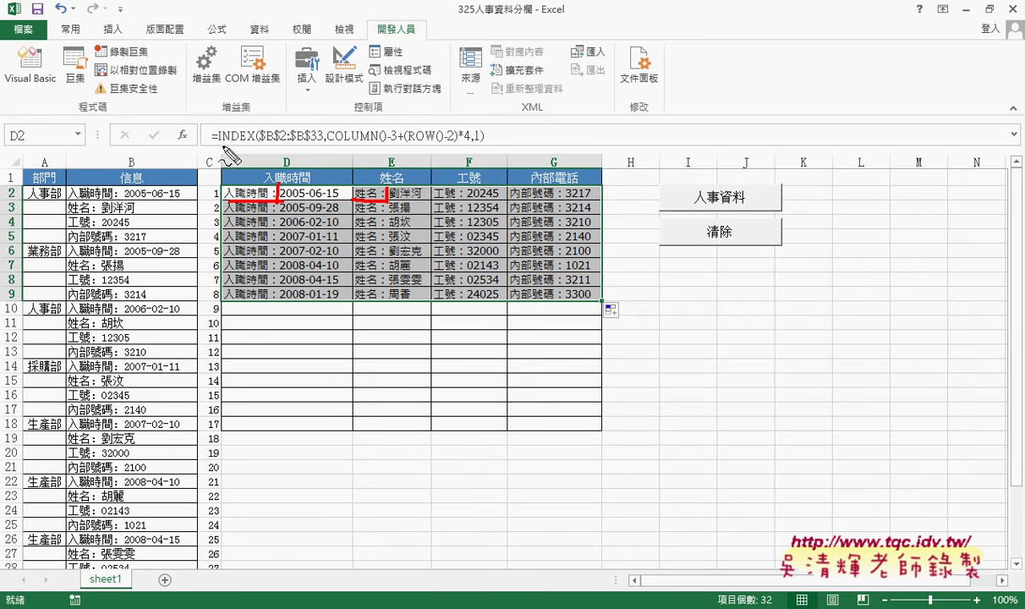
pyautogui.moveTo(329, 143); pyautogui.dragTo(390, 145)
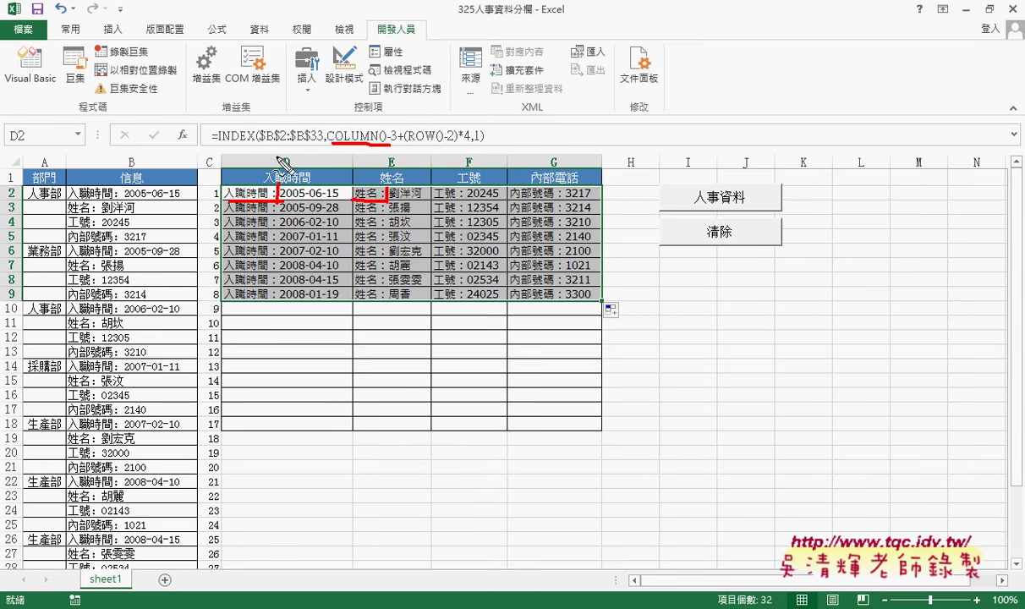
pyautogui.moveTo(292, 155); pyautogui.dragTo(286, 155)
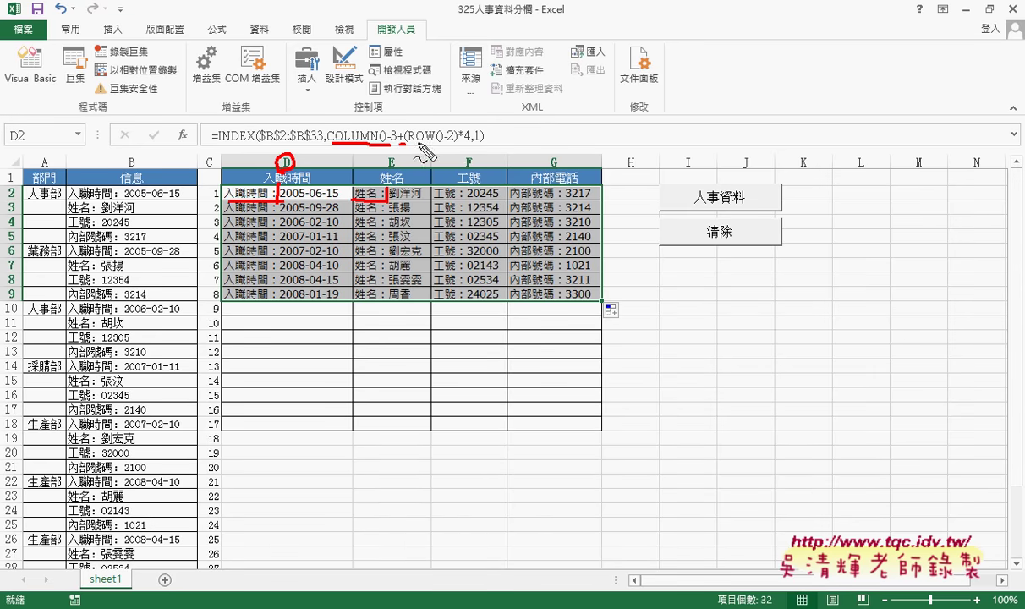
pyautogui.moveTo(393, 144); pyautogui.dragTo(470, 143)
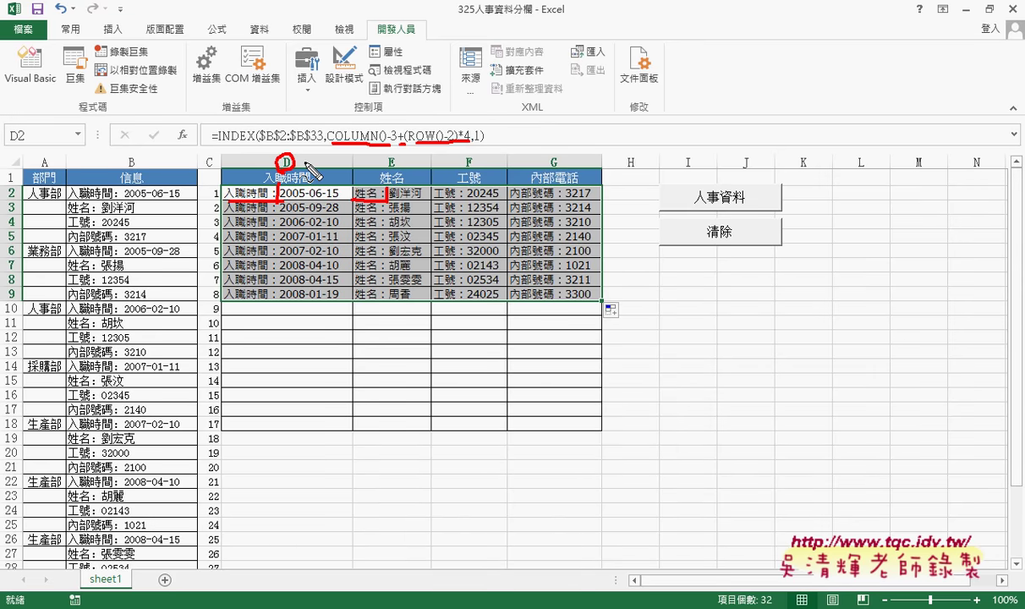
pyautogui.moveTo(562, 145)
pyautogui.mouseDown()
pyautogui.moveTo(580, 144)
pyautogui.moveTo(573, 167)
pyautogui.mouseUp()
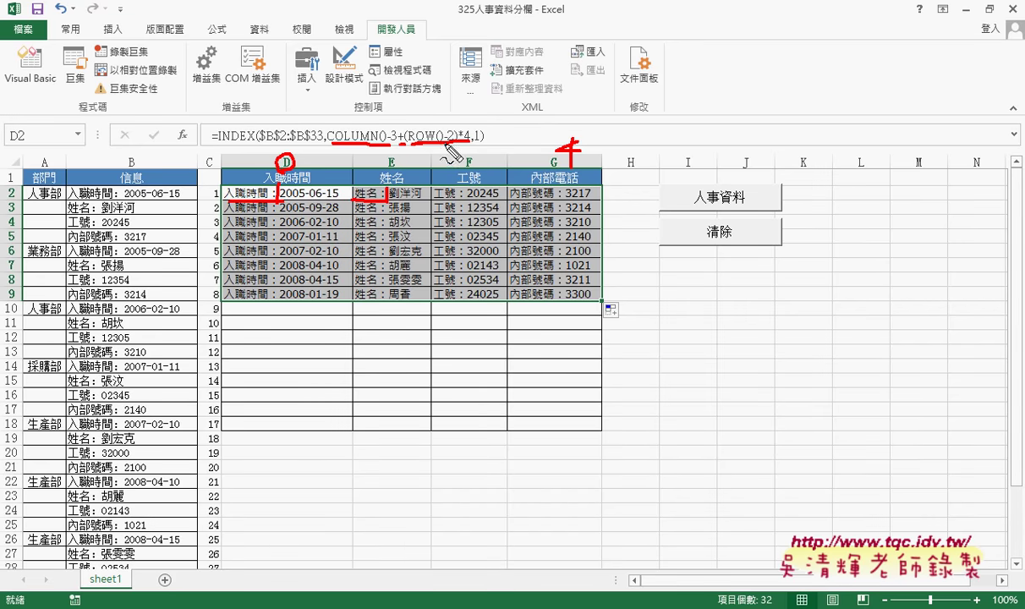
pyautogui.moveTo(22, 186); pyautogui.dragTo(16, 203)
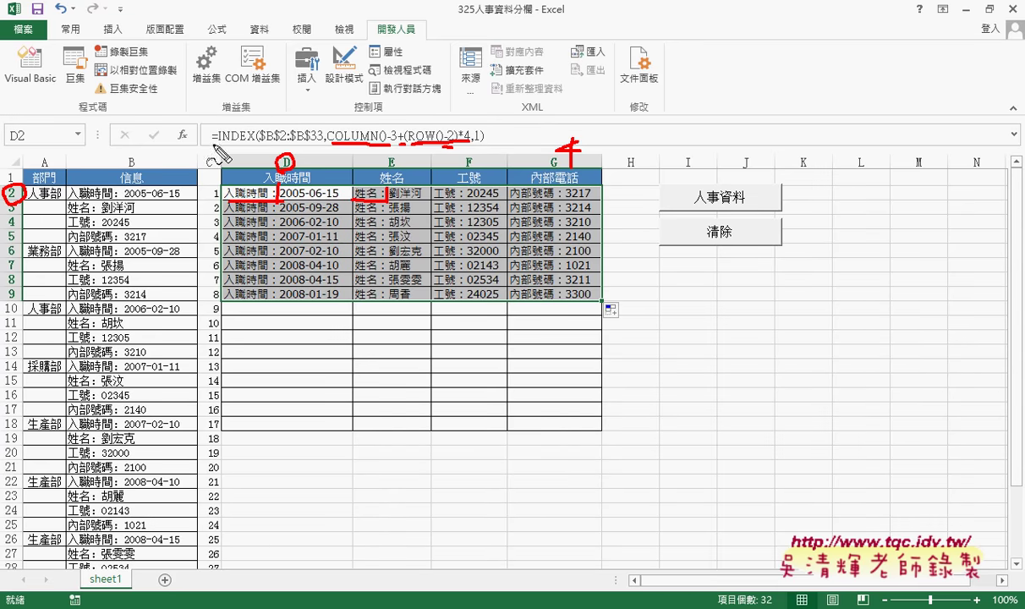
pyautogui.moveTo(218, 145); pyautogui.dragTo(322, 143)
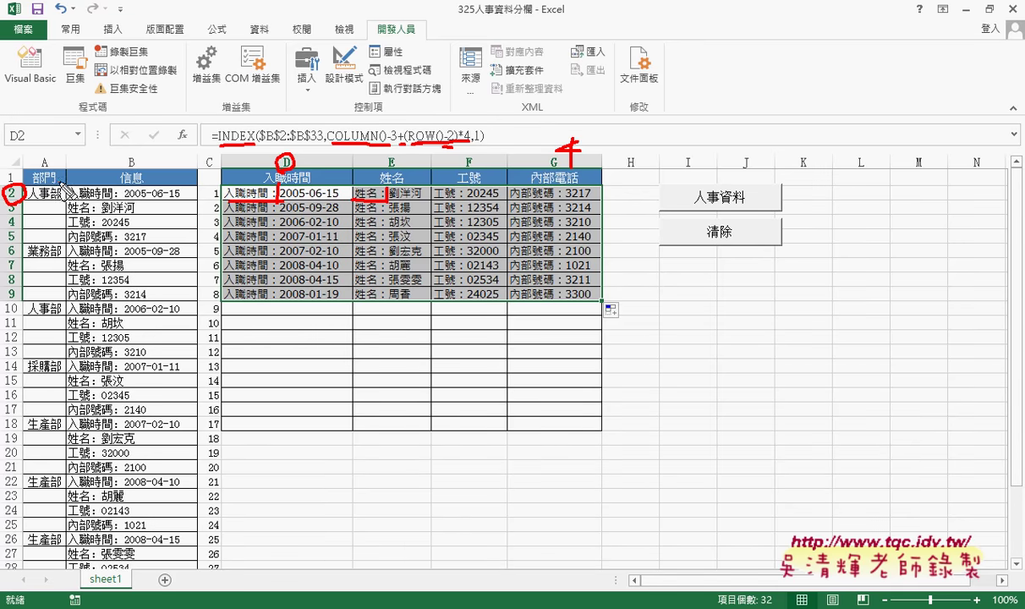
pyautogui.moveTo(57, 173); pyautogui.dragTo(52, 444)
pyautogui.moveTo(71, 193)
pyautogui.mouseDown()
pyautogui.moveTo(203, 489)
pyautogui.moveTo(42, 394)
pyautogui.mouseUp()
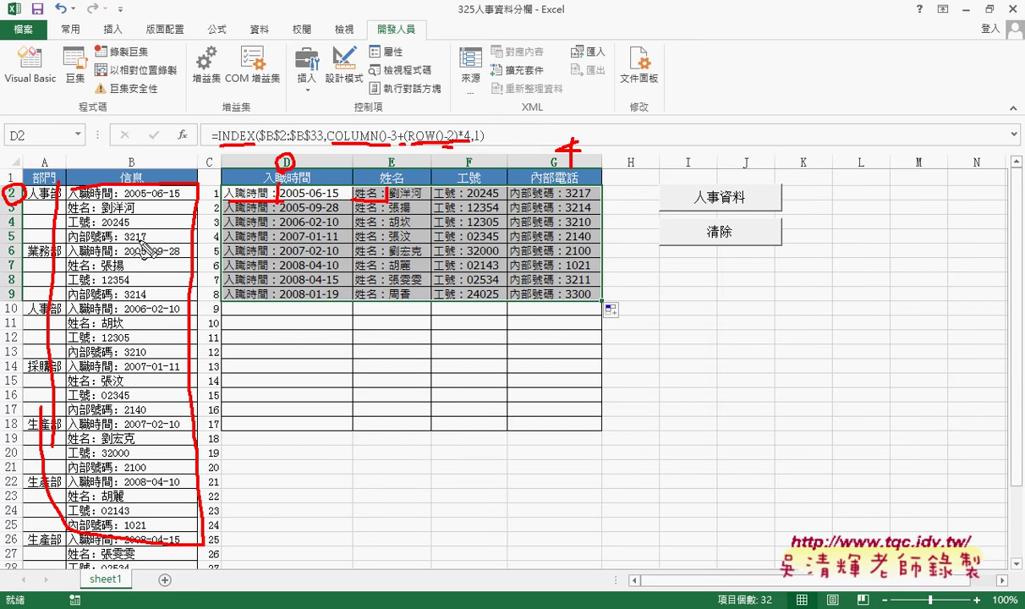
pyautogui.moveTo(128, 170)
pyautogui.mouseDown()
pyautogui.moveTo(183, 90)
pyautogui.moveTo(287, 124)
pyautogui.moveTo(295, 106)
pyautogui.mouseUp()
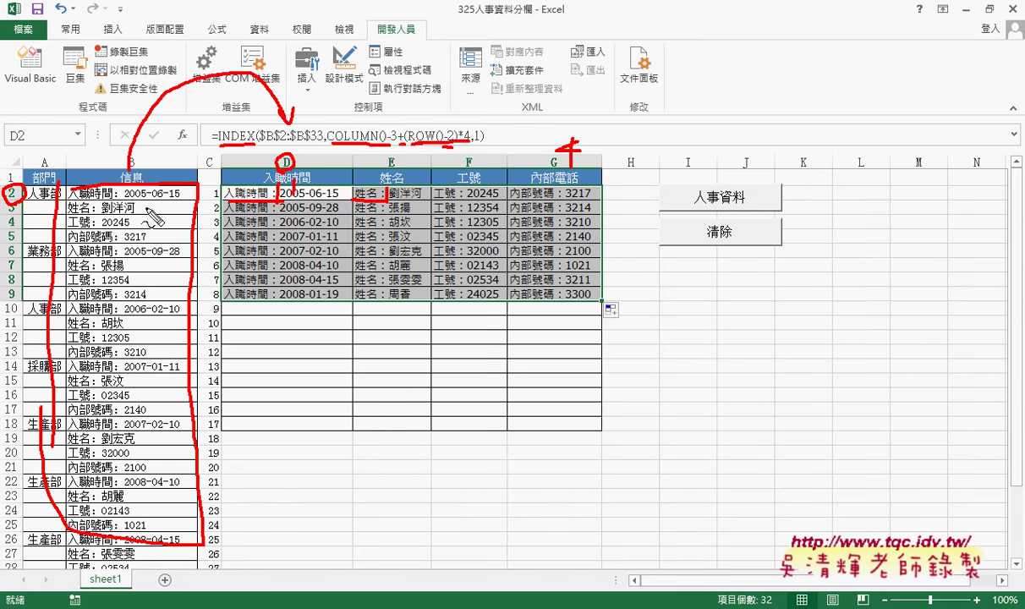
pyautogui.moveTo(154, 201)
pyautogui.mouseDown()
pyautogui.moveTo(93, 202)
pyautogui.moveTo(183, 202)
pyautogui.mouseUp()
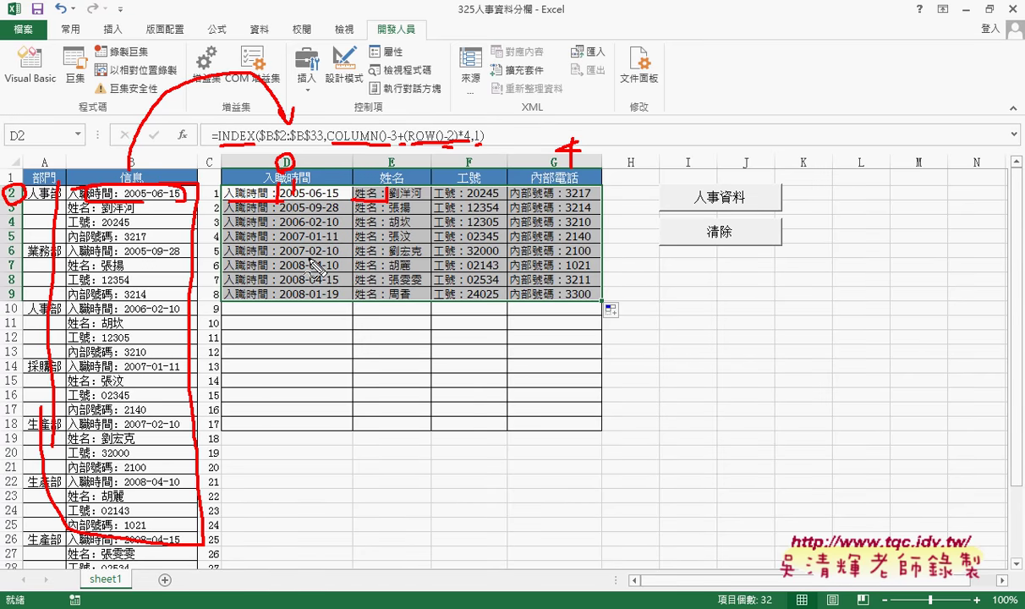
pyautogui.moveTo(457, 15); pyautogui.dragTo(511, 16)
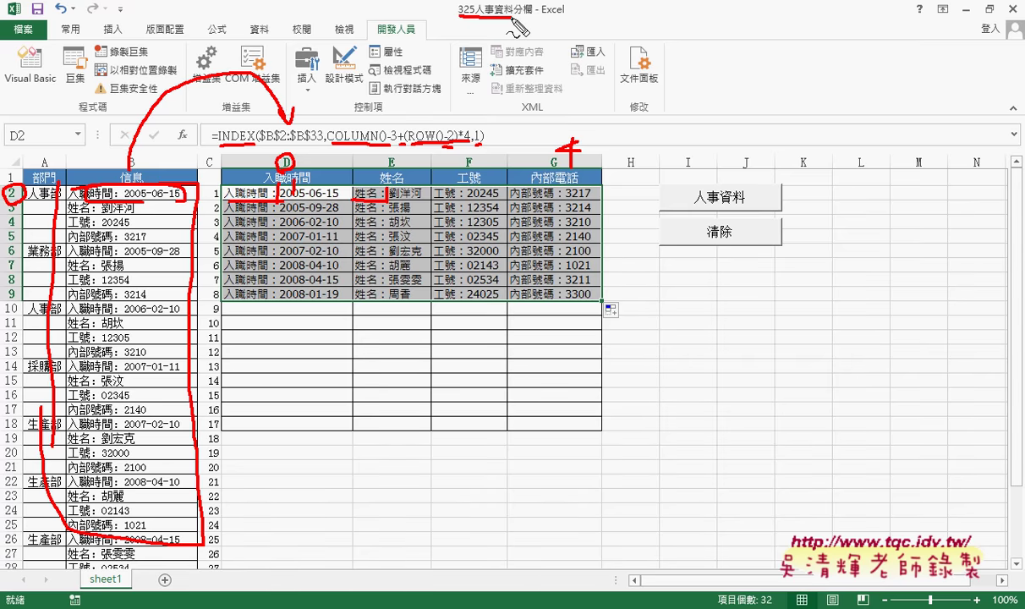